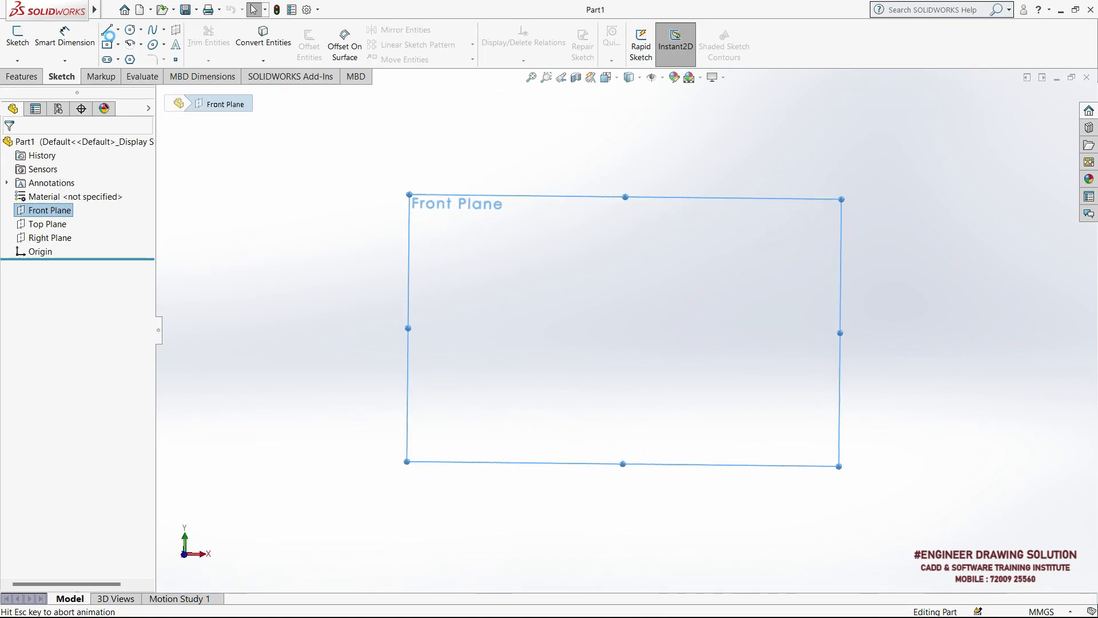
Sketch on the Front Plane a vertical line about 104 mm long down to the origin, a horizontal base line, and a short upright at its end.
key(l)
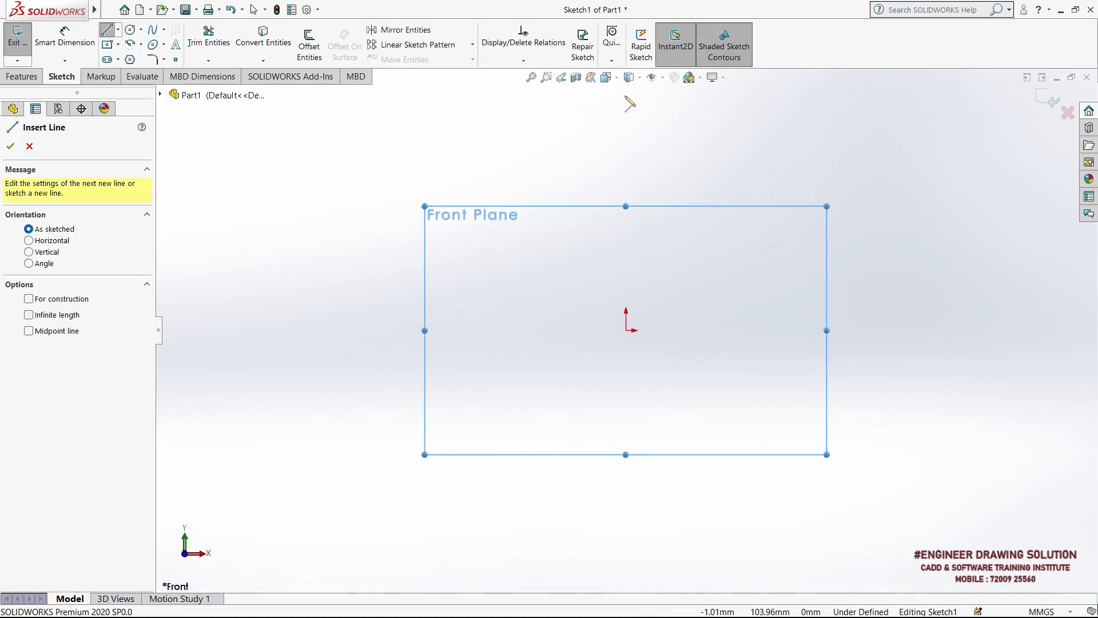
click(626, 109)
click(627, 329)
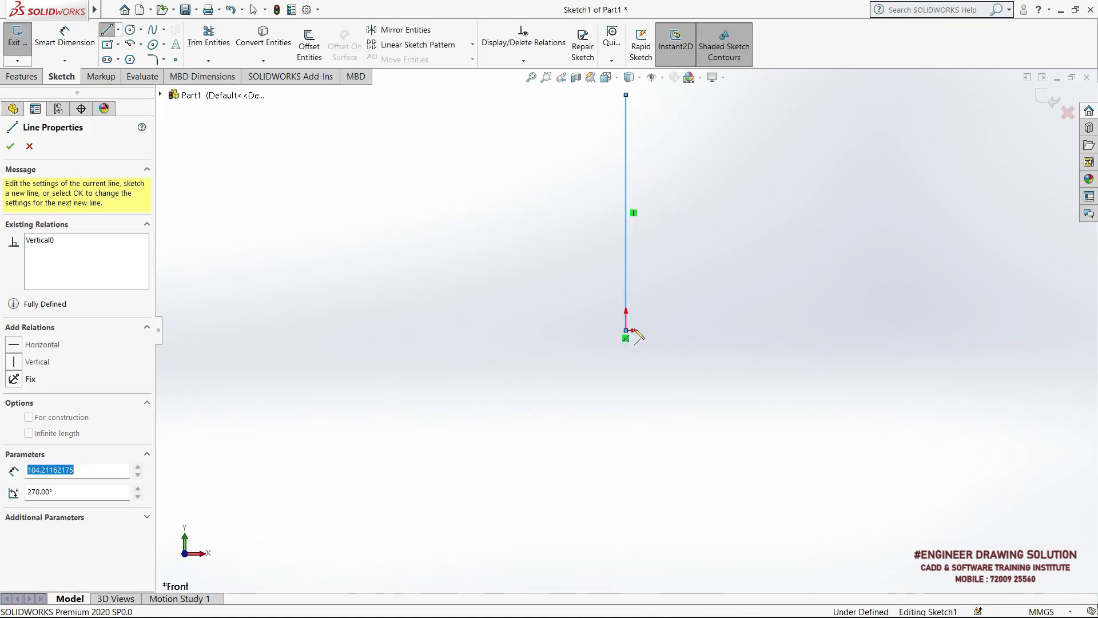
click(910, 330)
click(910, 298)
right_click(791, 218)
click(813, 231)
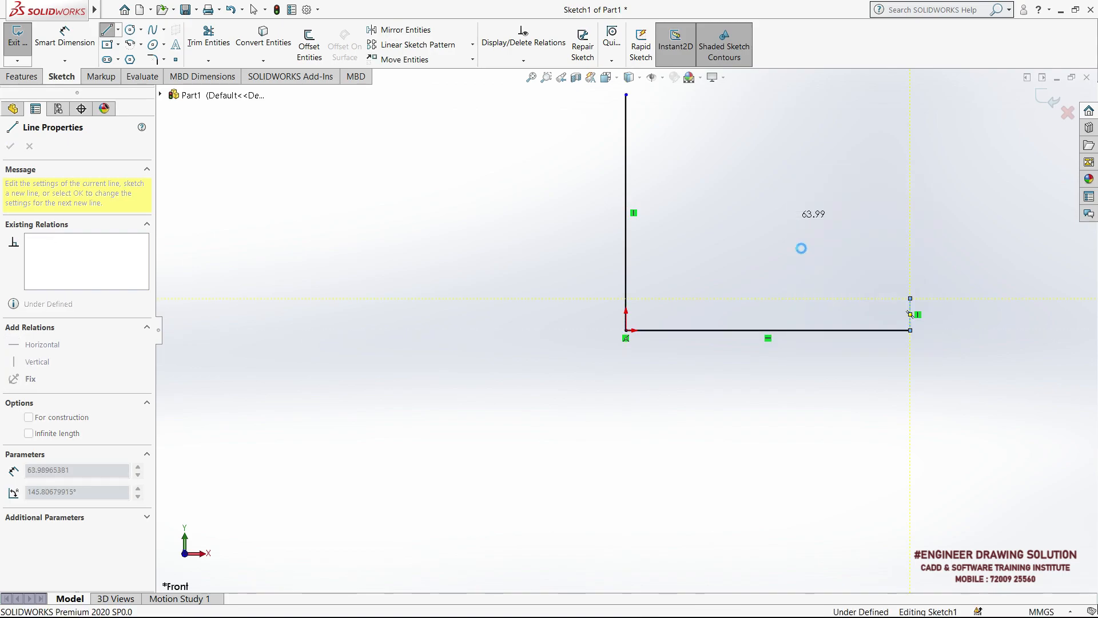
Sketch a short horizontal line about 13 mm long from the upper end of the tall vertical line toward the profile's inside.
scroll(775, 213, up, 2)
scroll(775, 211, down, 1)
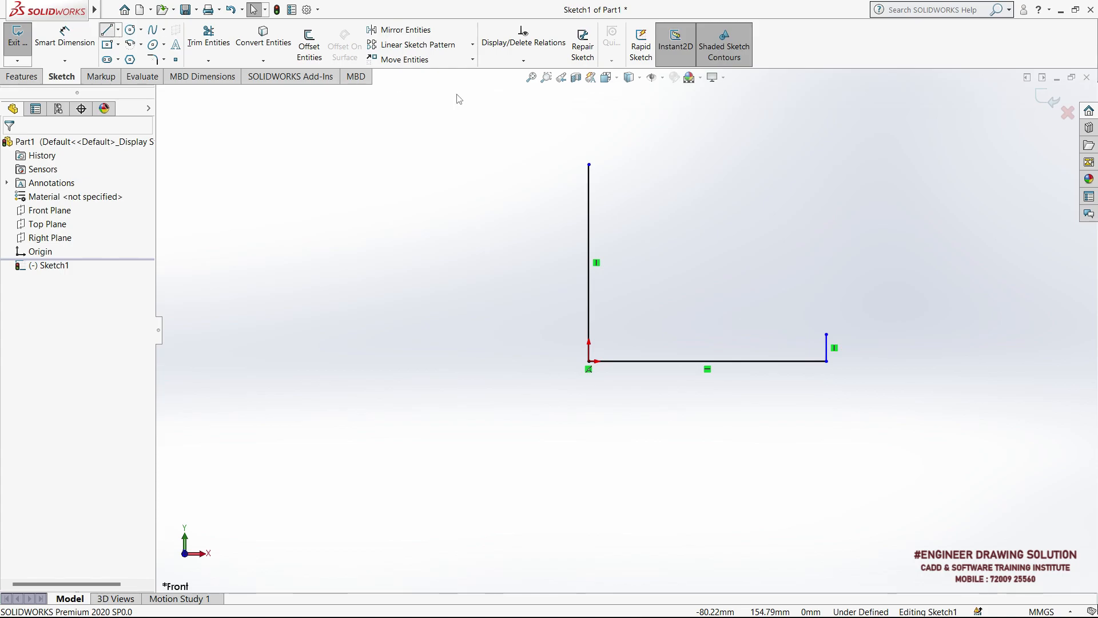
scroll(601, 166, down, 1)
click(580, 179)
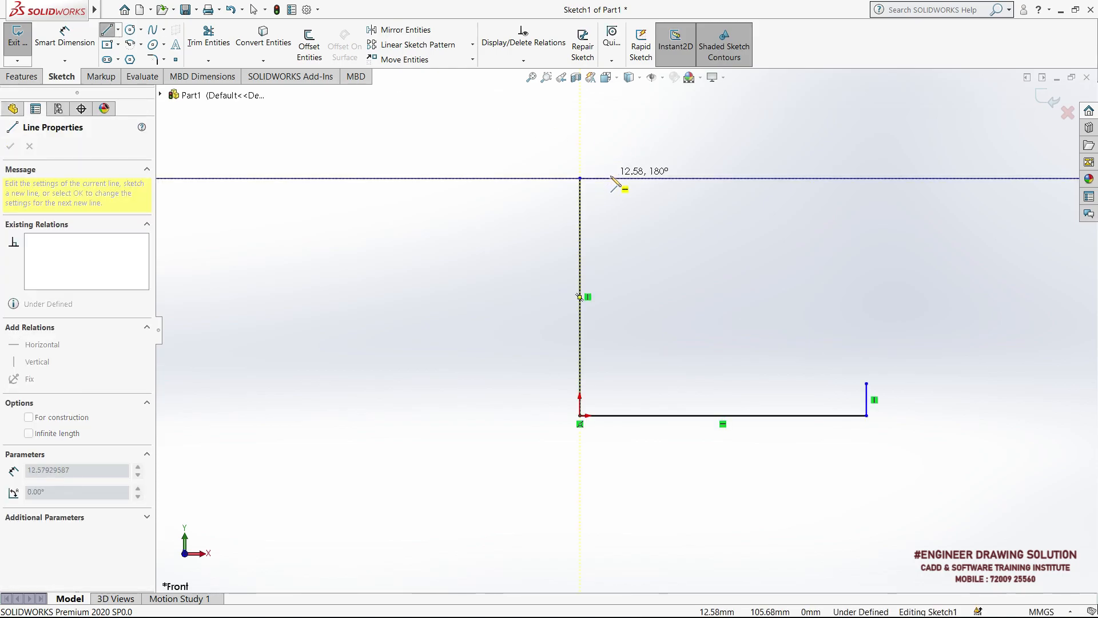
click(610, 178)
right_click(628, 127)
click(656, 136)
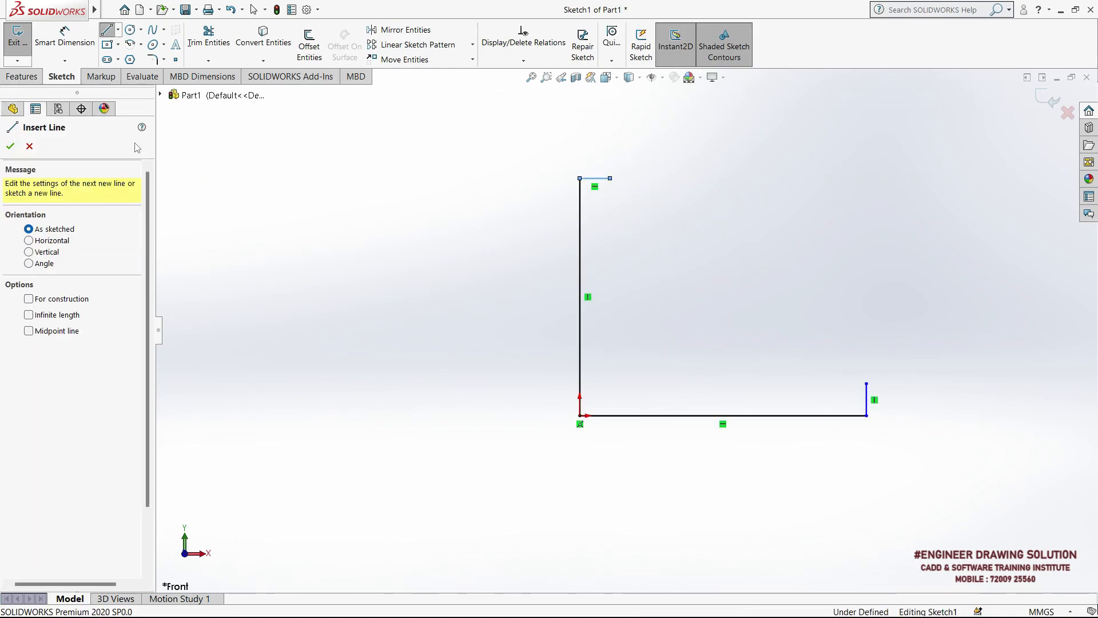
Dimension the tall vertical line to 120 mm and the horizontal base line to 150 mm.
click(80, 45)
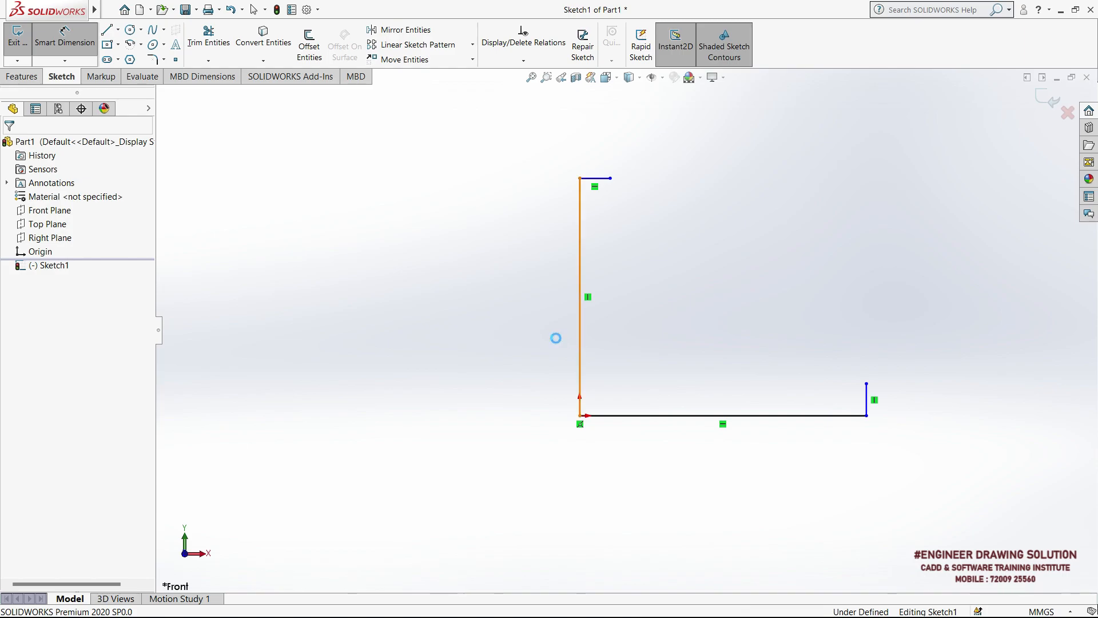
click(580, 330)
click(538, 322)
text(120)
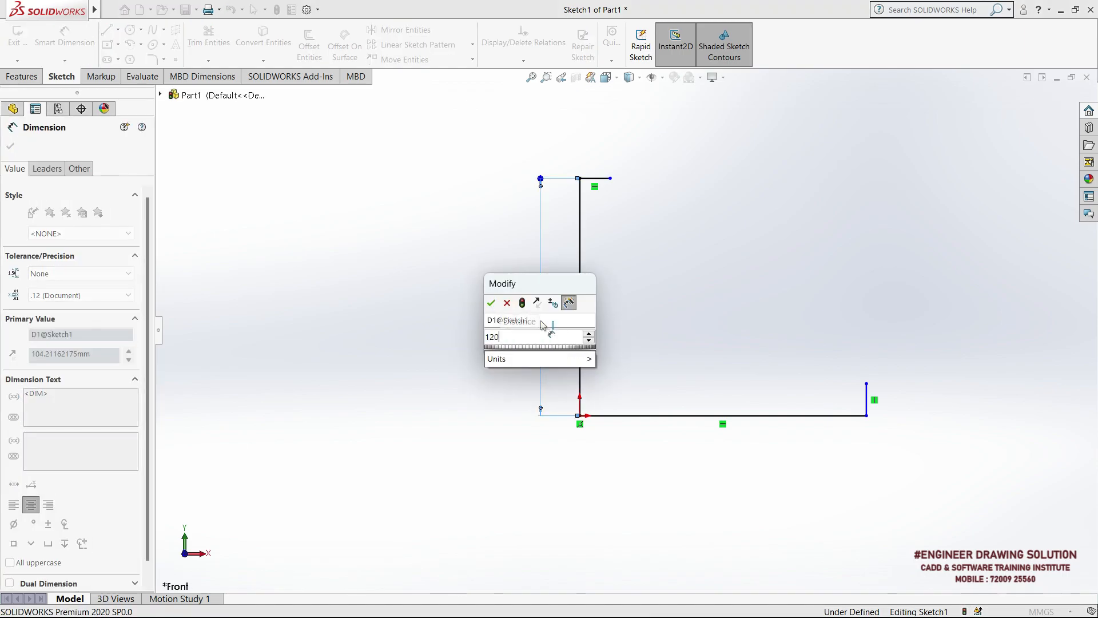
key(Return)
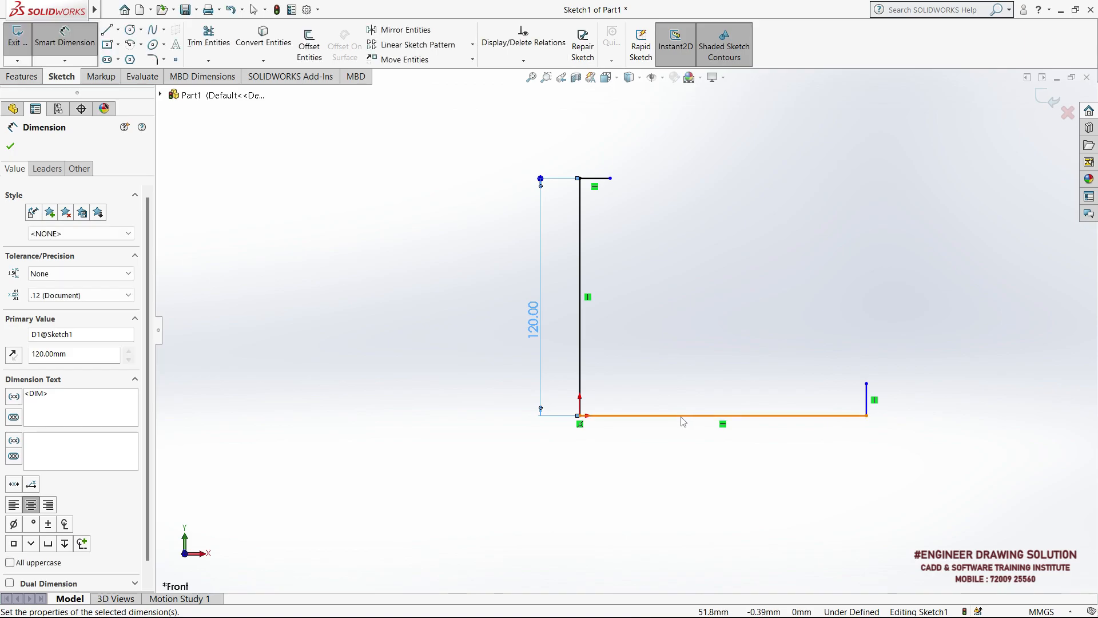
click(684, 446)
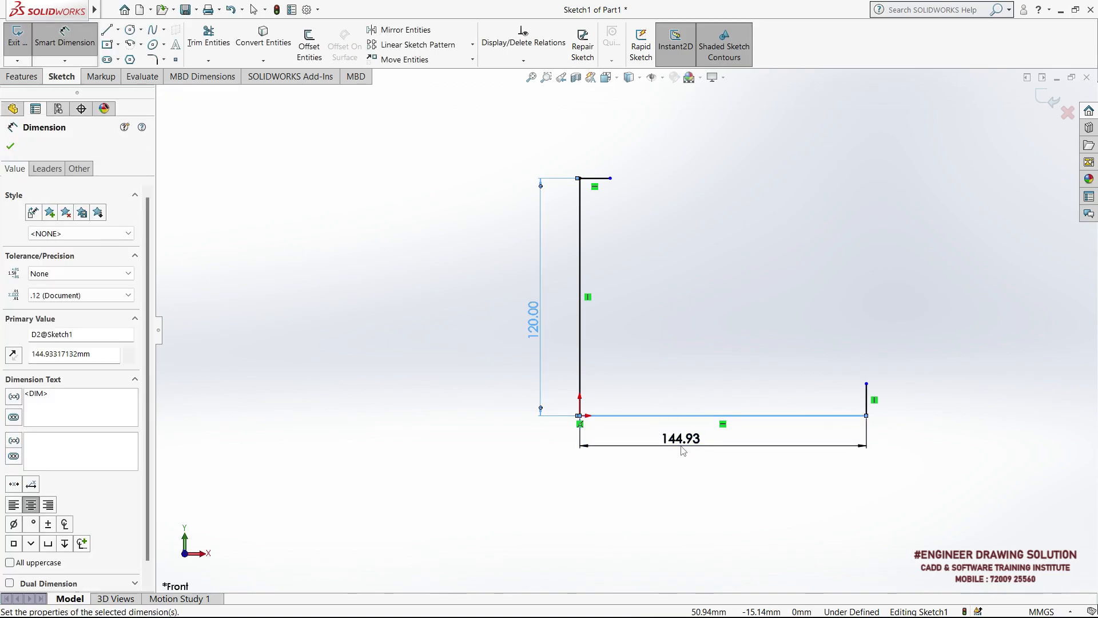
click(682, 447)
text(1)
key(Return)
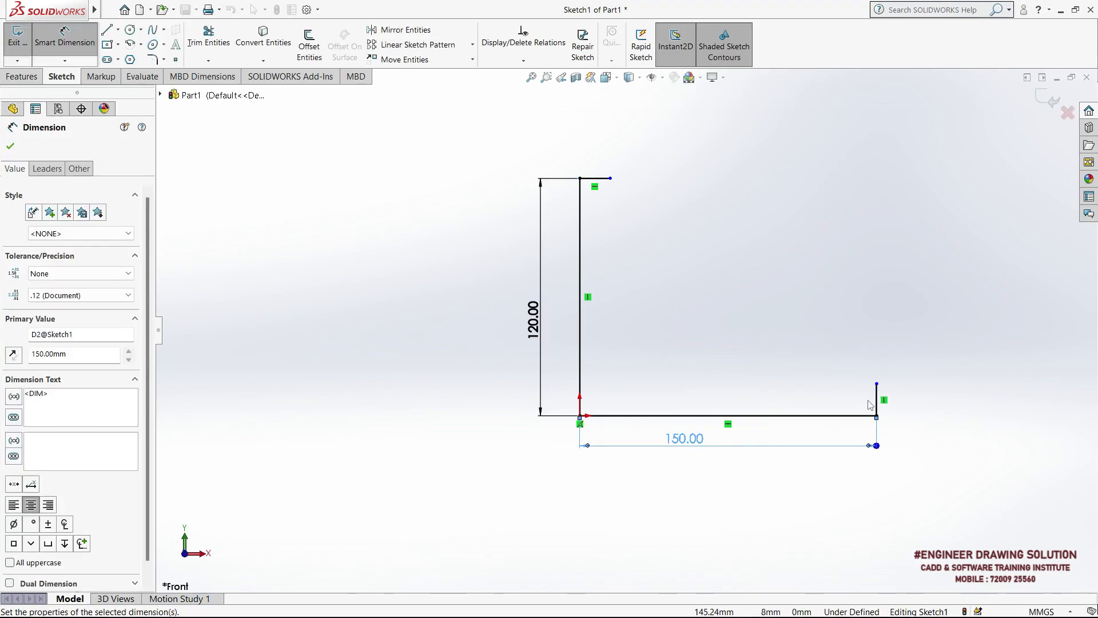
Dimension the short upright at the base's end and the short horizontal line at the top to 15 mm each.
click(877, 401)
click(900, 403)
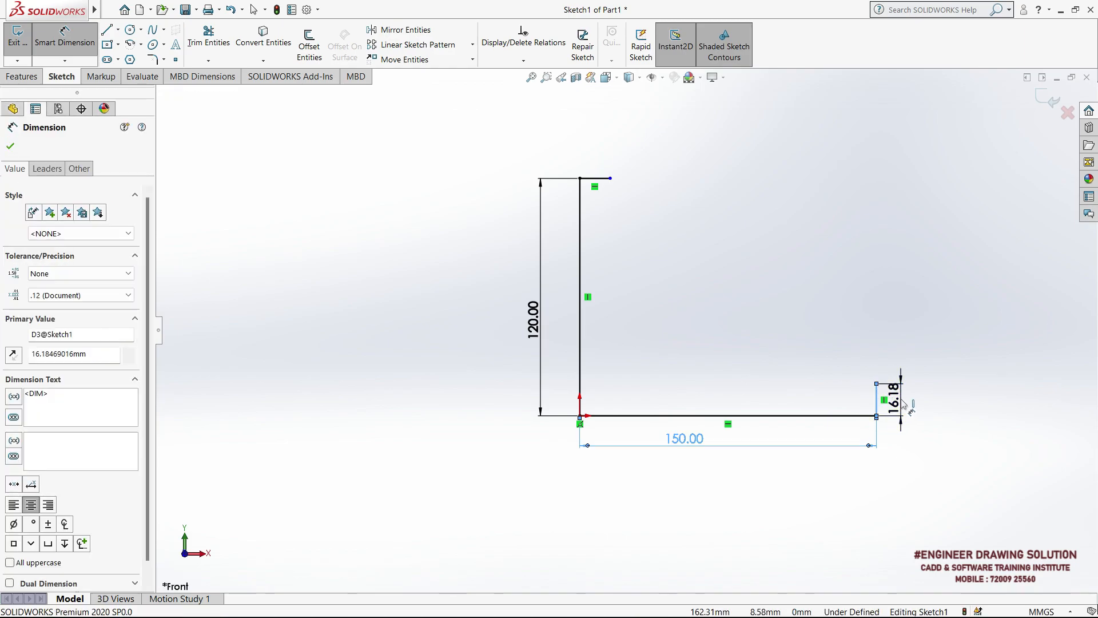
text(15)
key(Return)
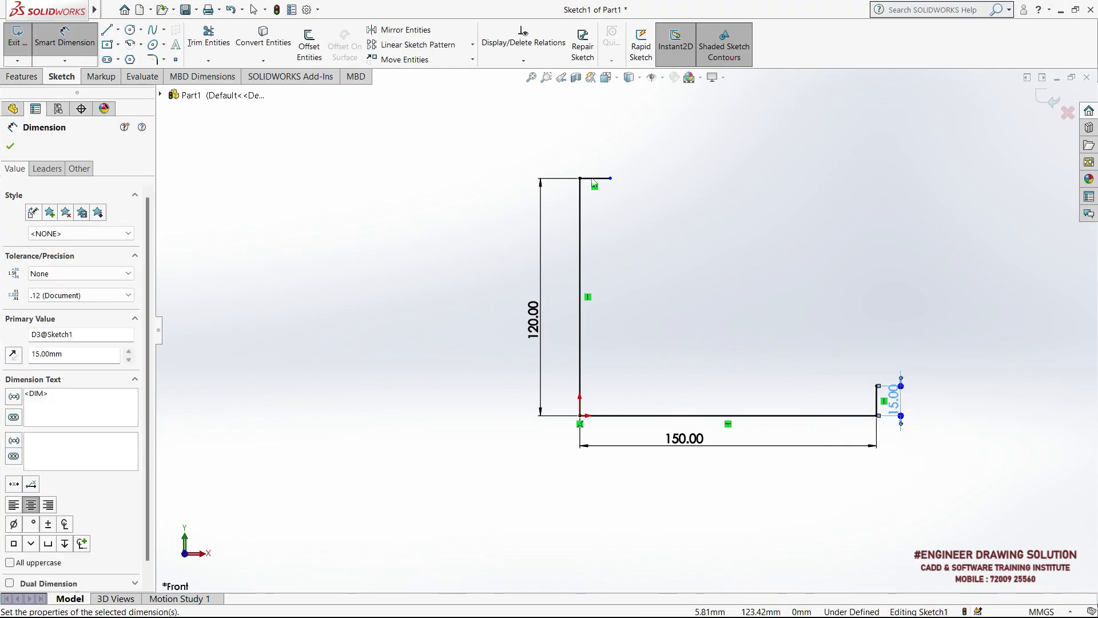
click(594, 182)
click(595, 165)
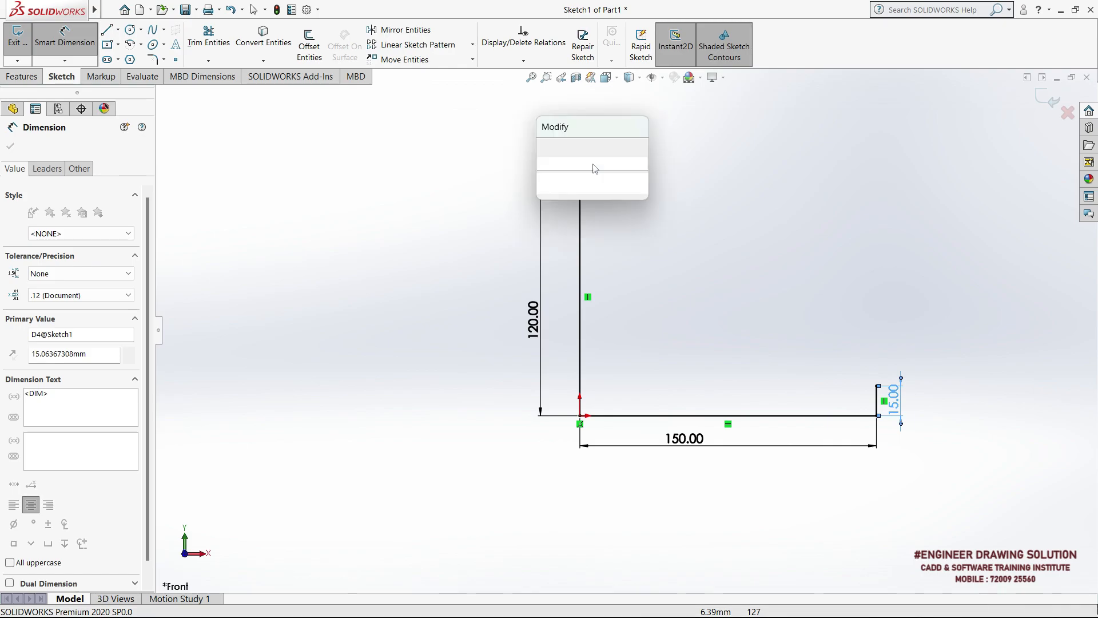
text(15)
key(Return)
key(Escape)
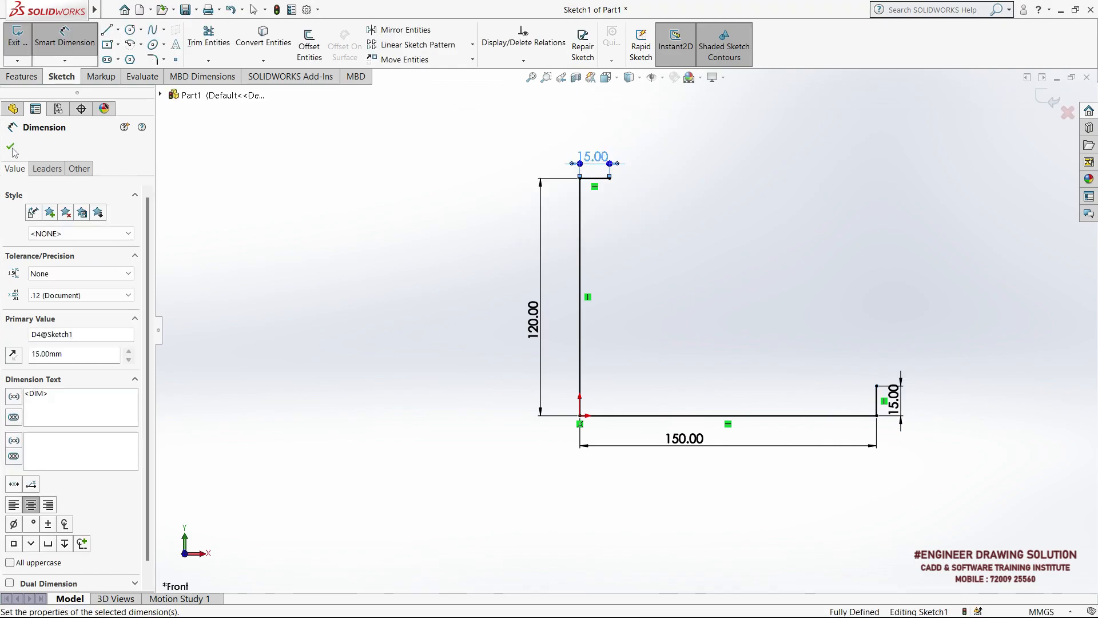
Close the profile with a concave 3 Point Arc of about 129 mm radius between the free ends of the two short lines.
click(140, 48)
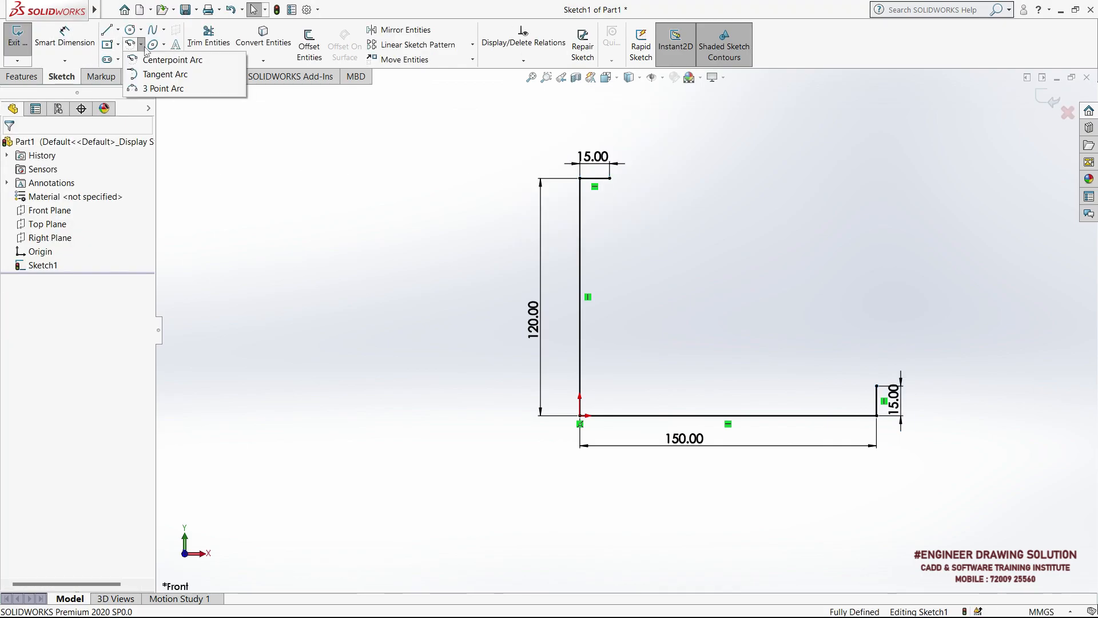
click(163, 88)
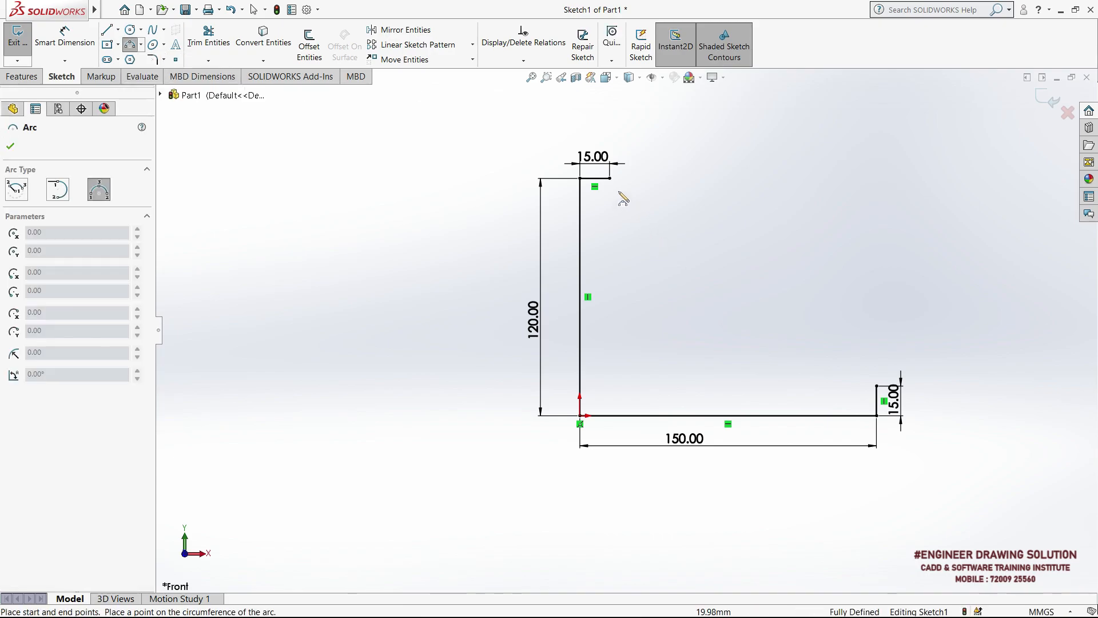
click(877, 386)
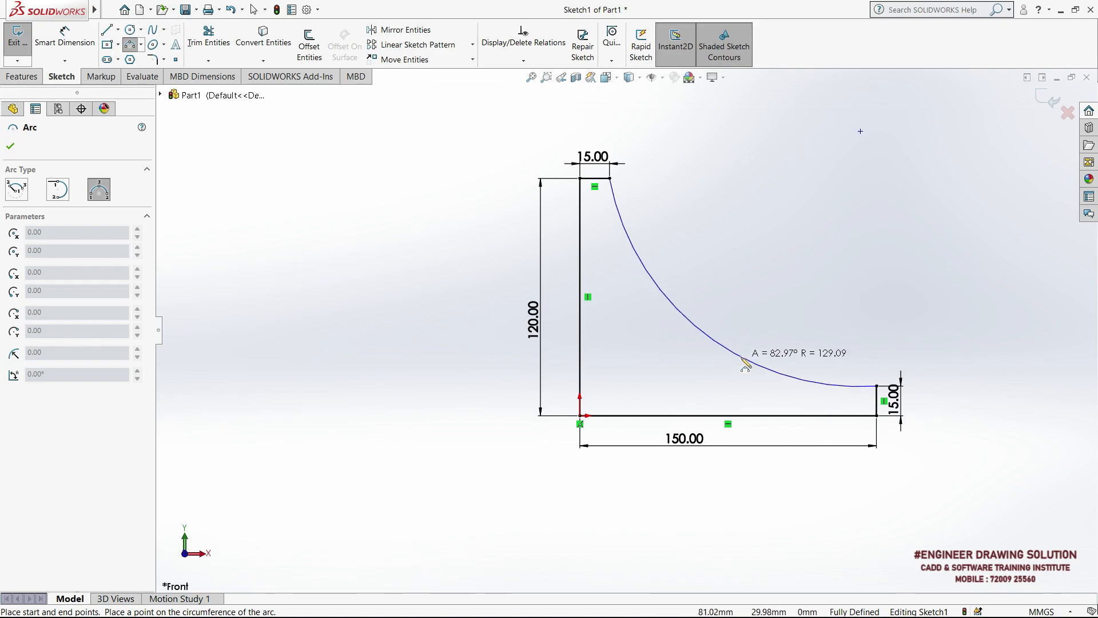
click(742, 359)
right_click(752, 255)
click(761, 255)
Draw a vertical centerline along the 120 mm line, extending beyond both ends of the profile.
click(118, 29)
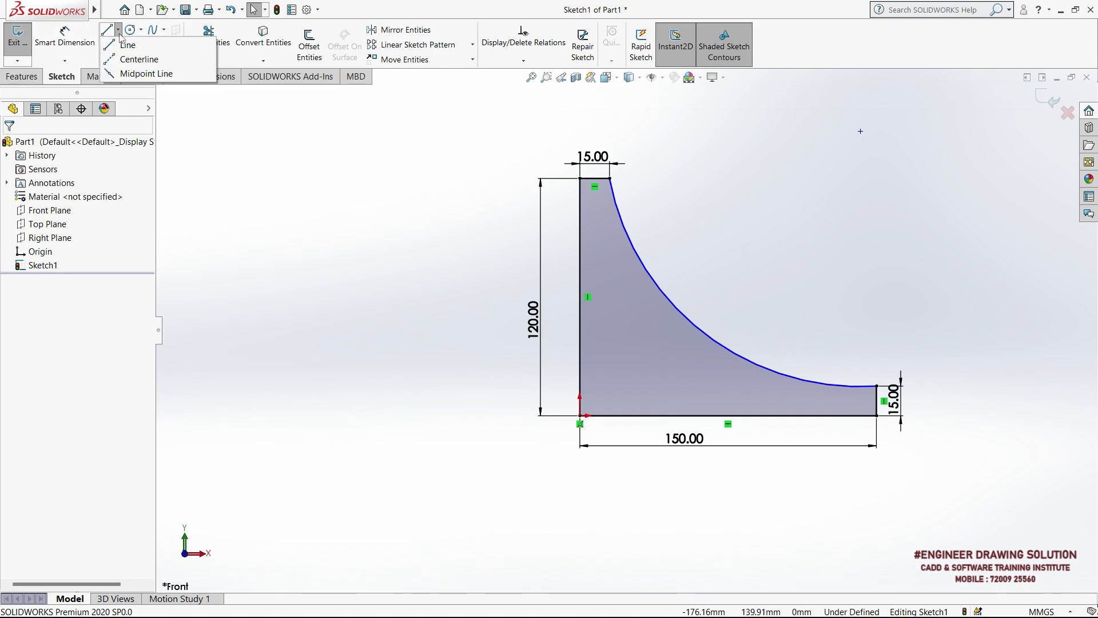
click(137, 59)
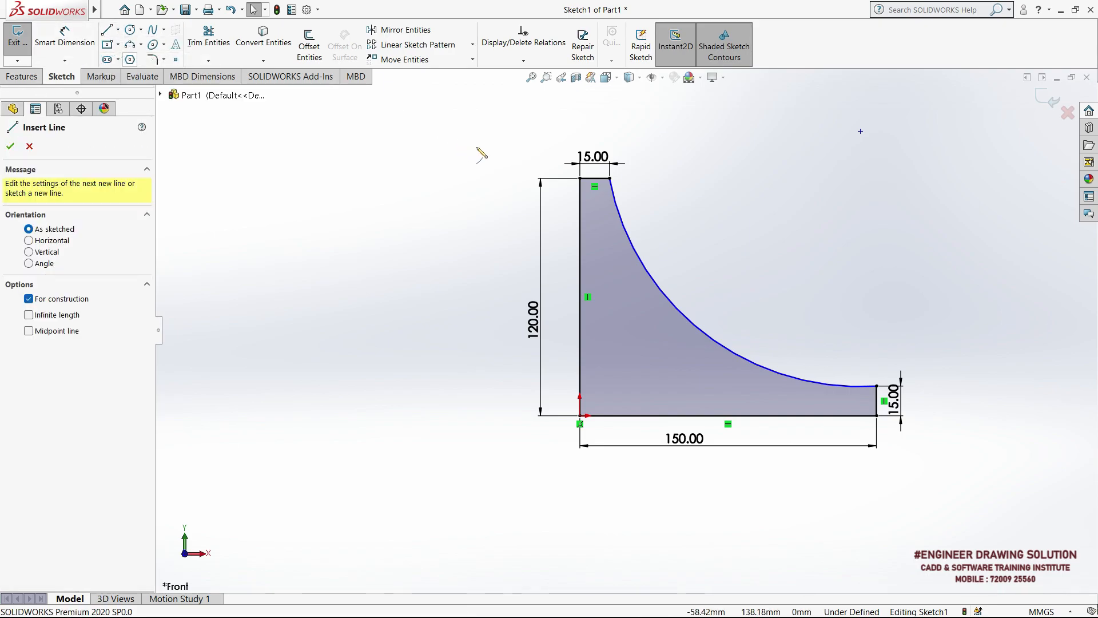
click(580, 123)
click(579, 479)
right_click(387, 255)
click(434, 257)
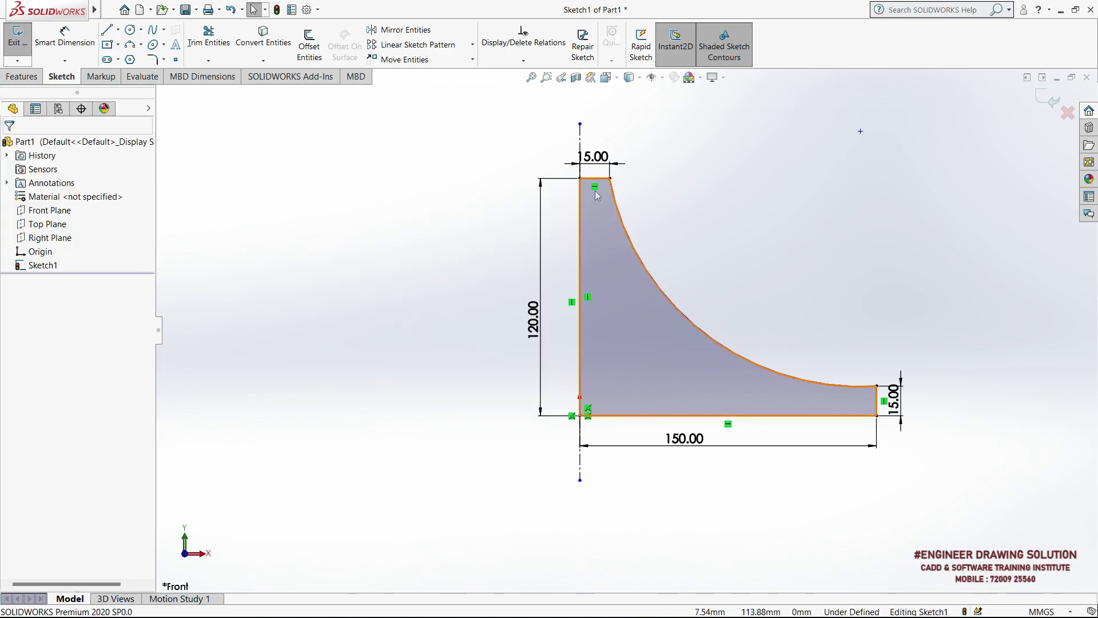
Finish the sketch and revolve the closed profile around the centerline into a solid with Revolved Boss/Base.
scroll(595, 190, down, 2)
scroll(592, 190, up, 1)
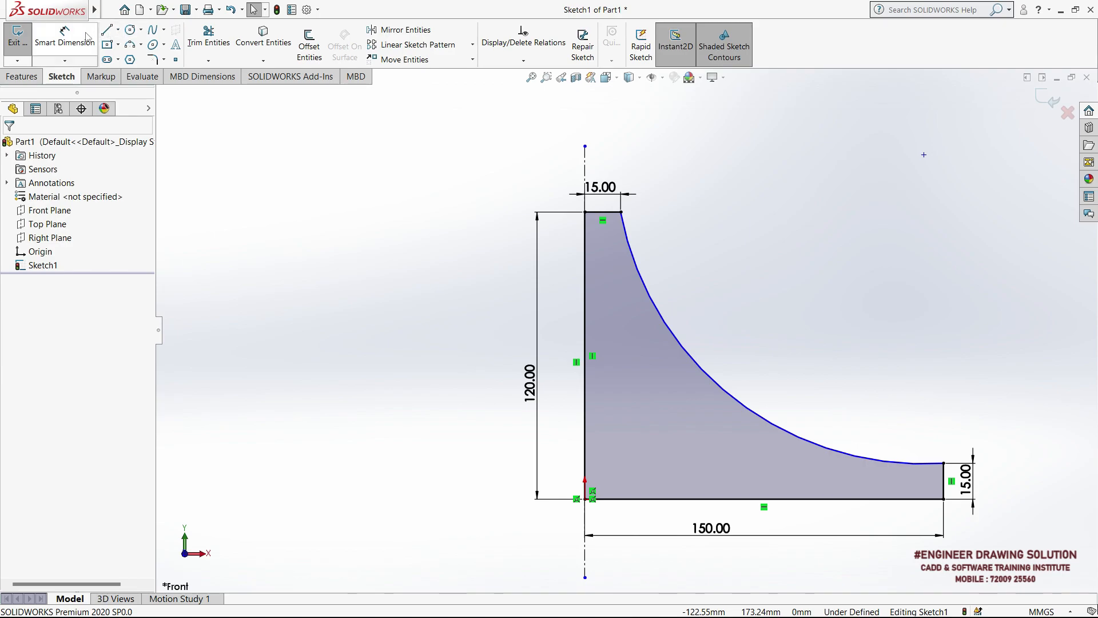
click(17, 38)
middle_drag(438, 187, 398, 222)
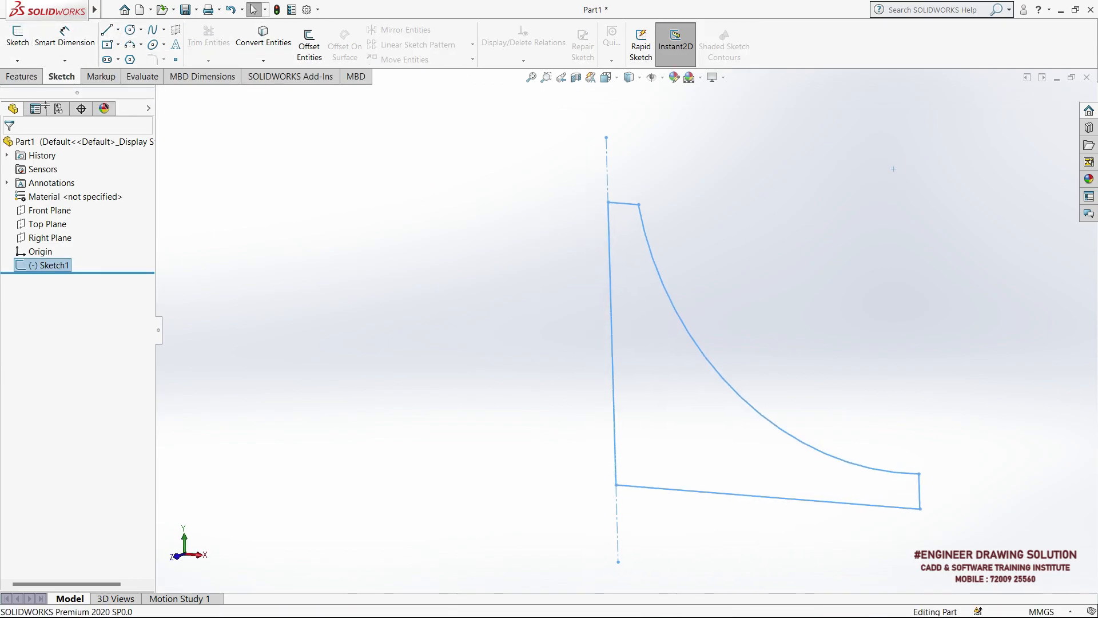
click(24, 79)
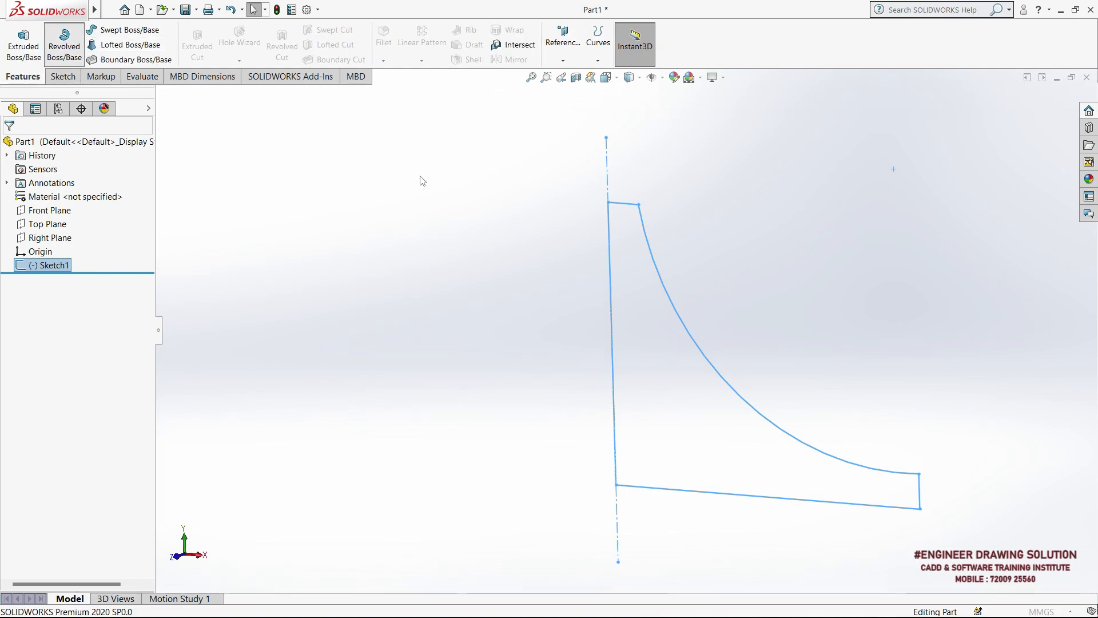
click(10, 146)
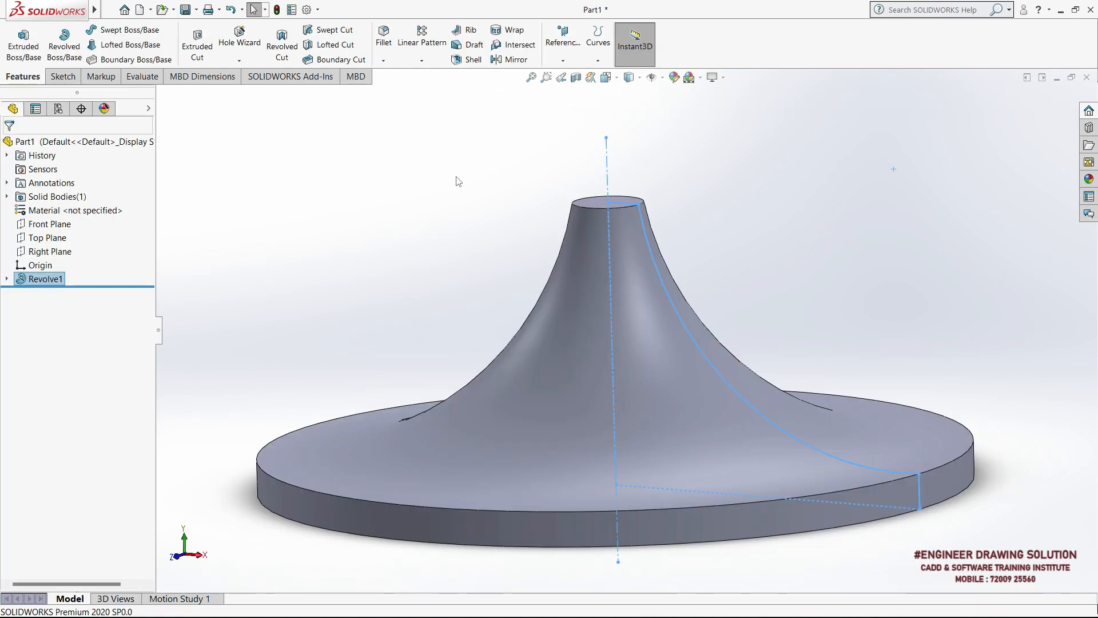
Create a reference plane offset 15 mm from the disc's bottom face, with the offset flipped toward the body.
middle_drag(456, 197, 471, 250)
scroll(472, 251, up, 3)
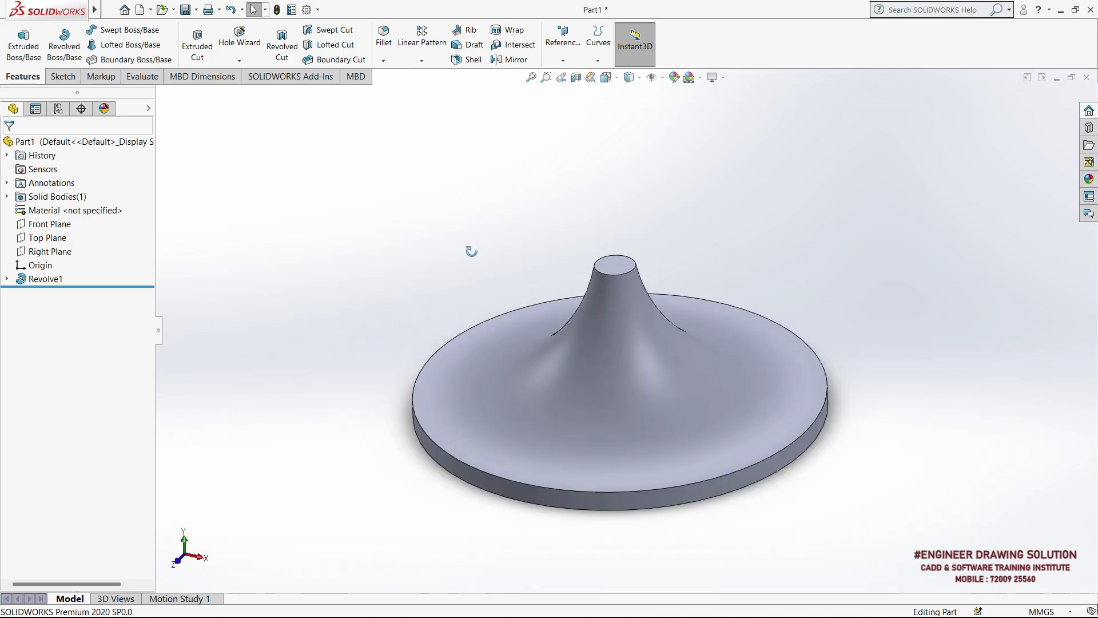
scroll(716, 366, down, 1)
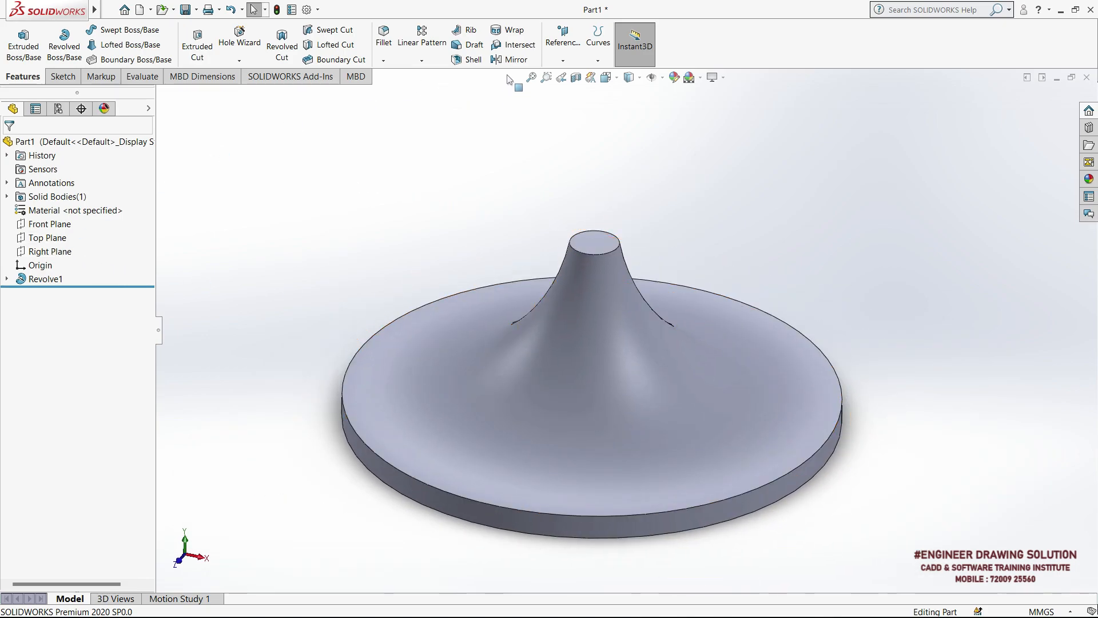
click(563, 45)
click(561, 74)
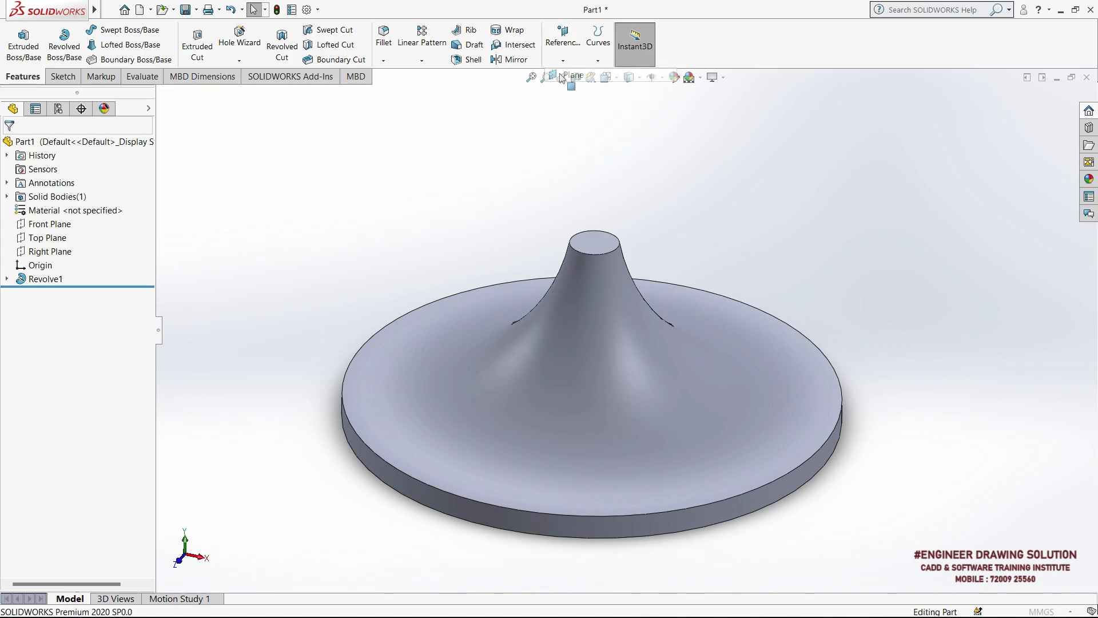
middle_drag(712, 329, 726, 265)
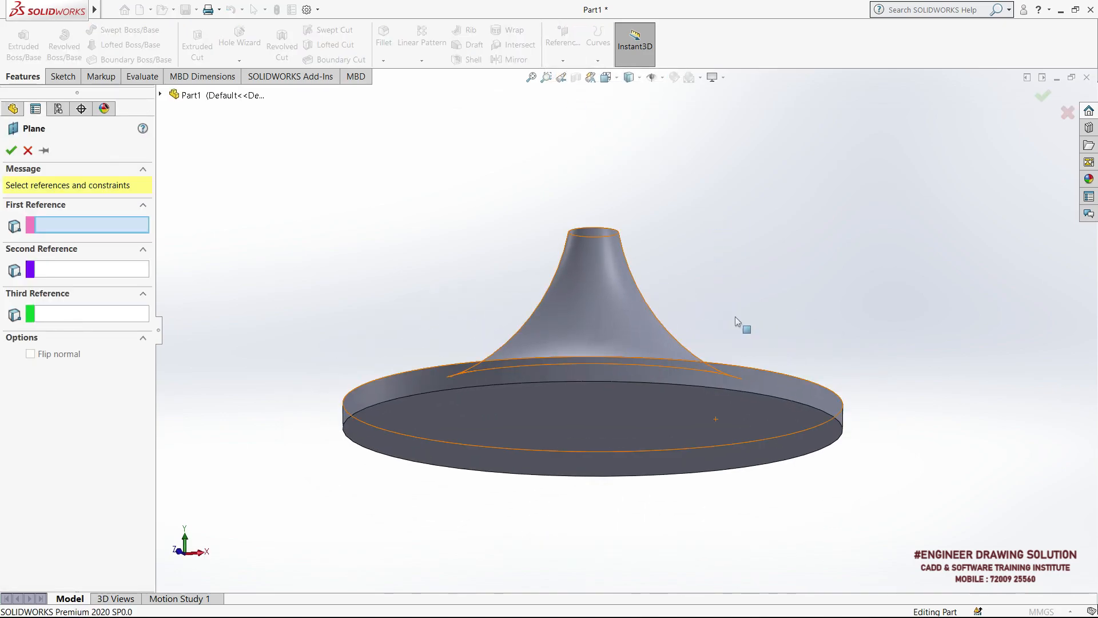
click(734, 435)
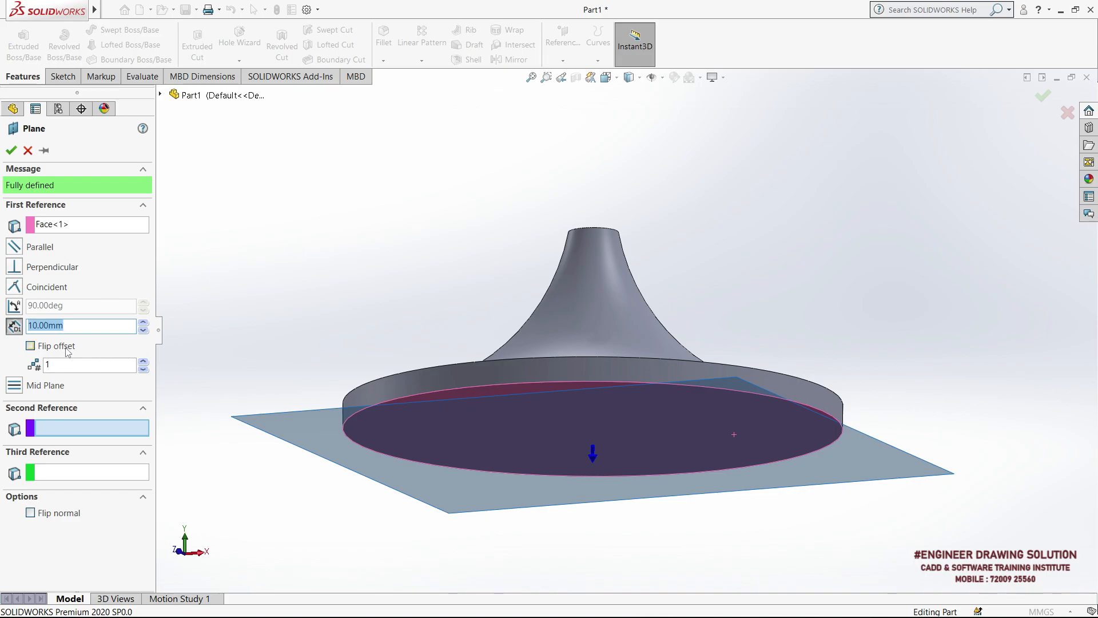
click(31, 346)
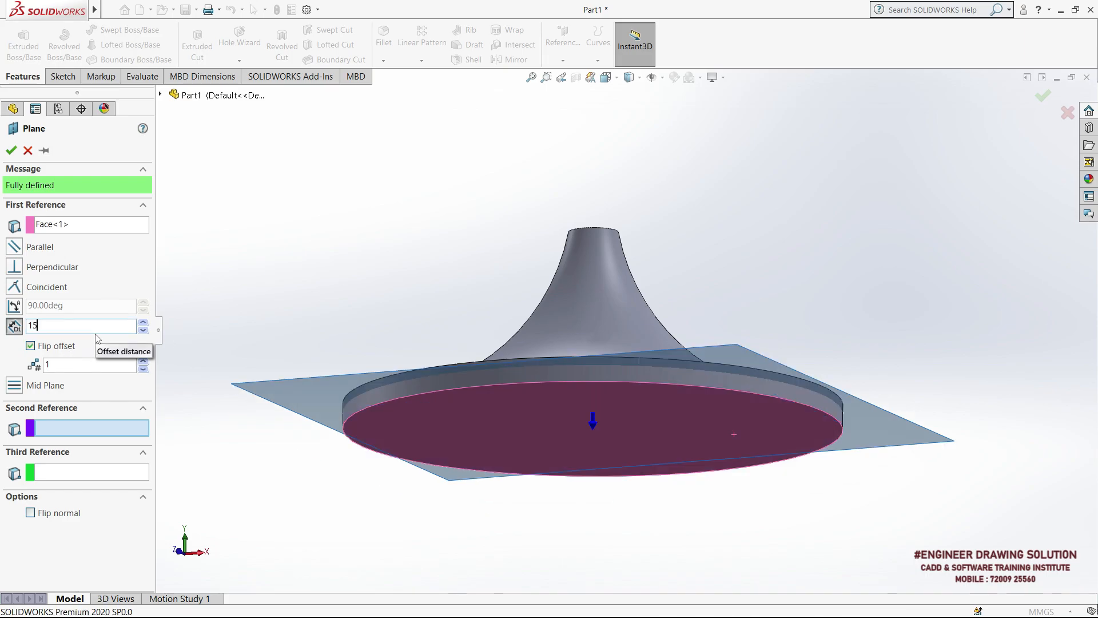
text(15)
key(Return)
middle_drag(343, 281, 348, 391)
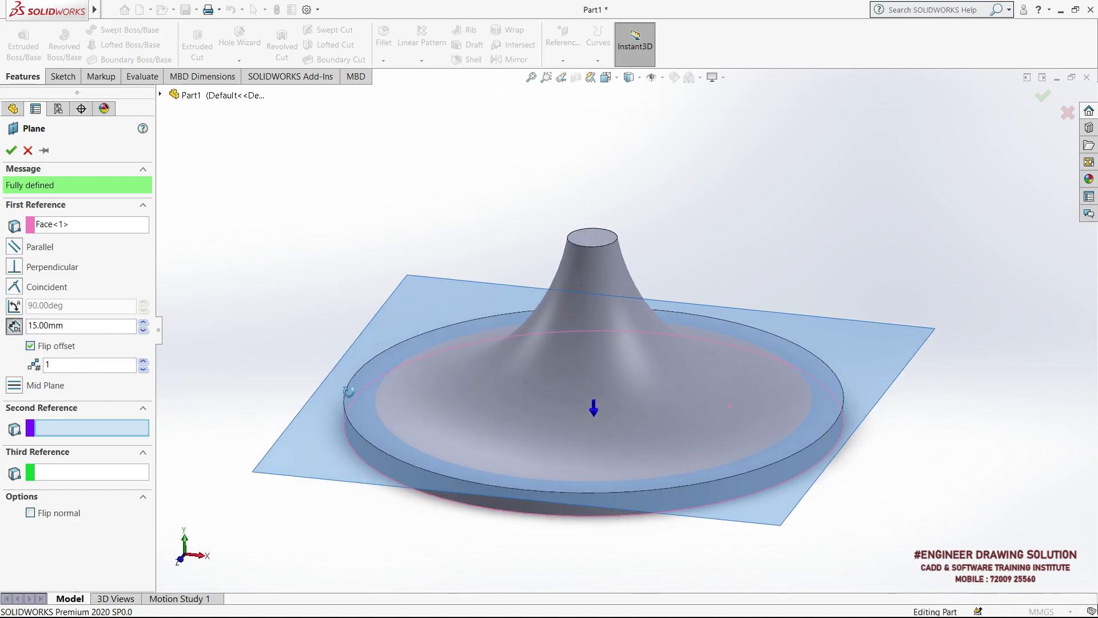
click(11, 150)
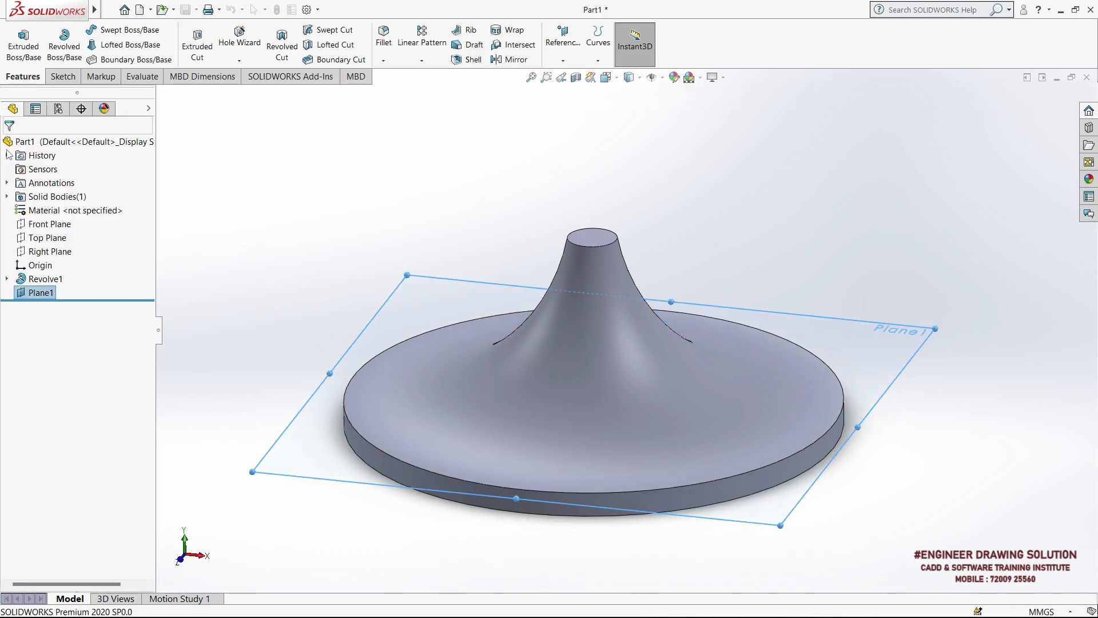
Start a sketch on the plane offset 15 mm from the disc's bottom and view it squarely from the neck's side.
click(63, 76)
click(18, 37)
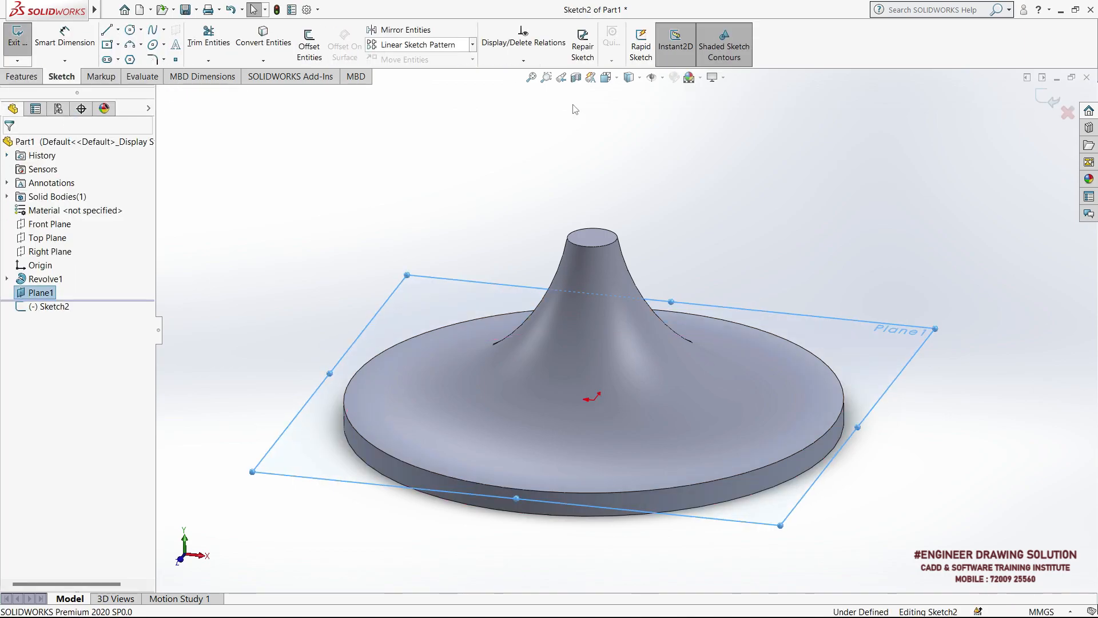
click(606, 80)
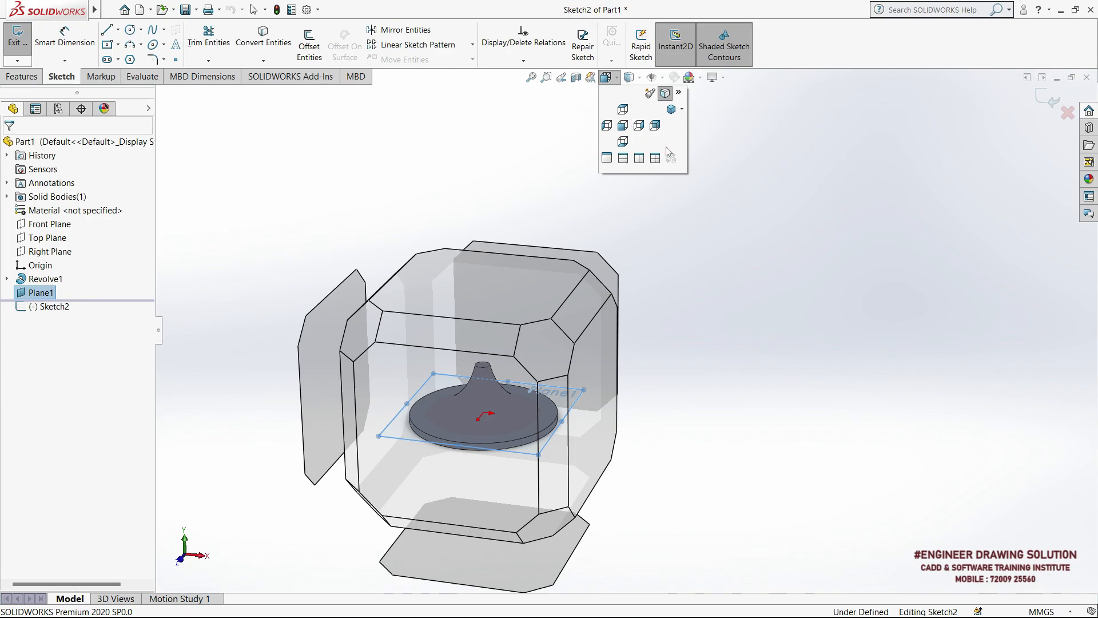
click(671, 151)
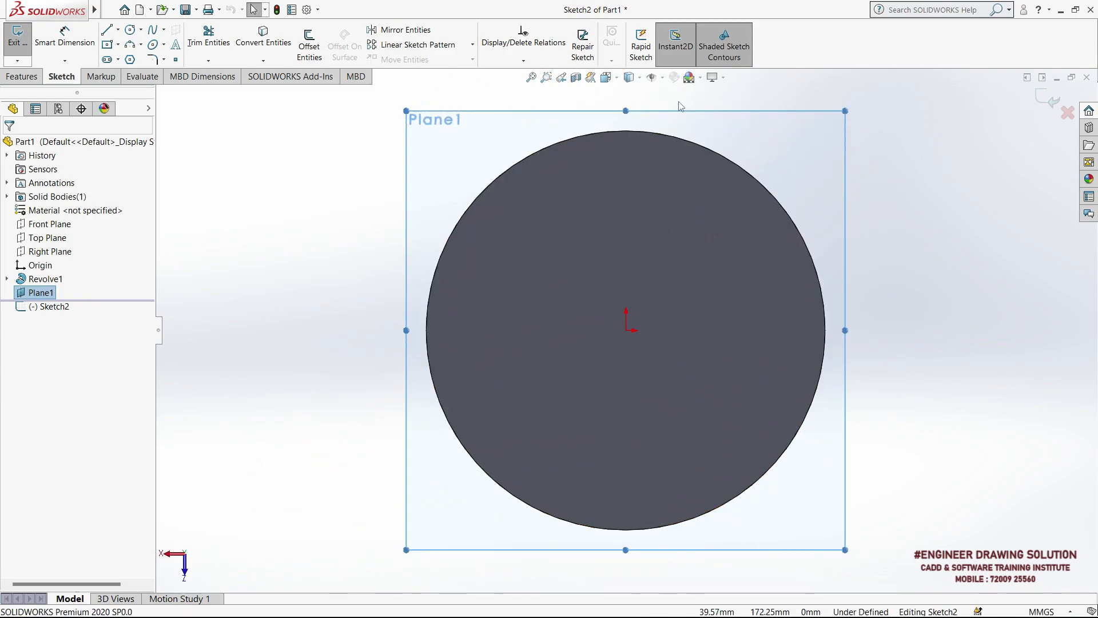
key(ctrl+8)
click(355, 215)
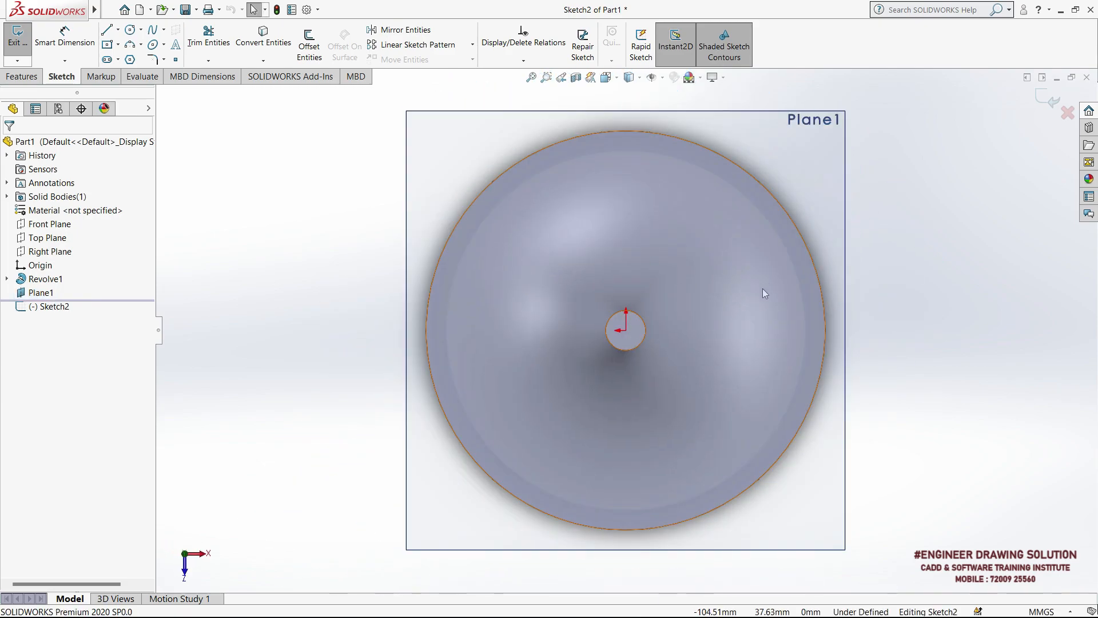
scroll(766, 309, down, 2)
scroll(768, 324, down, 2)
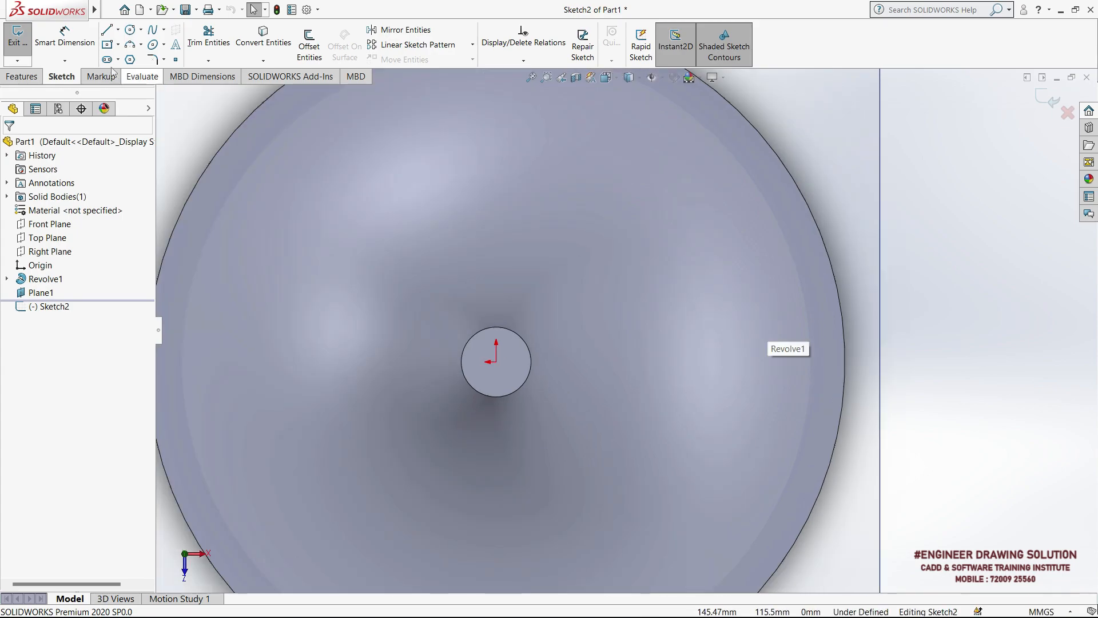
Draw a shallow upward-bulging 3 Point Arc of about 215 mm radius from the origin to the disc's outer edge.
click(137, 46)
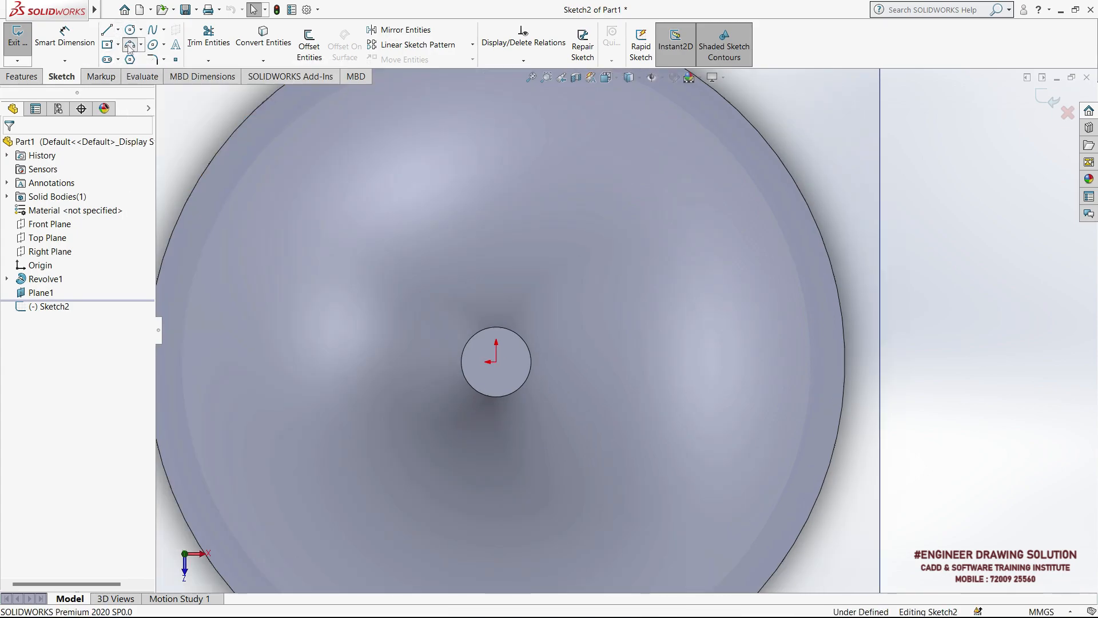
click(497, 362)
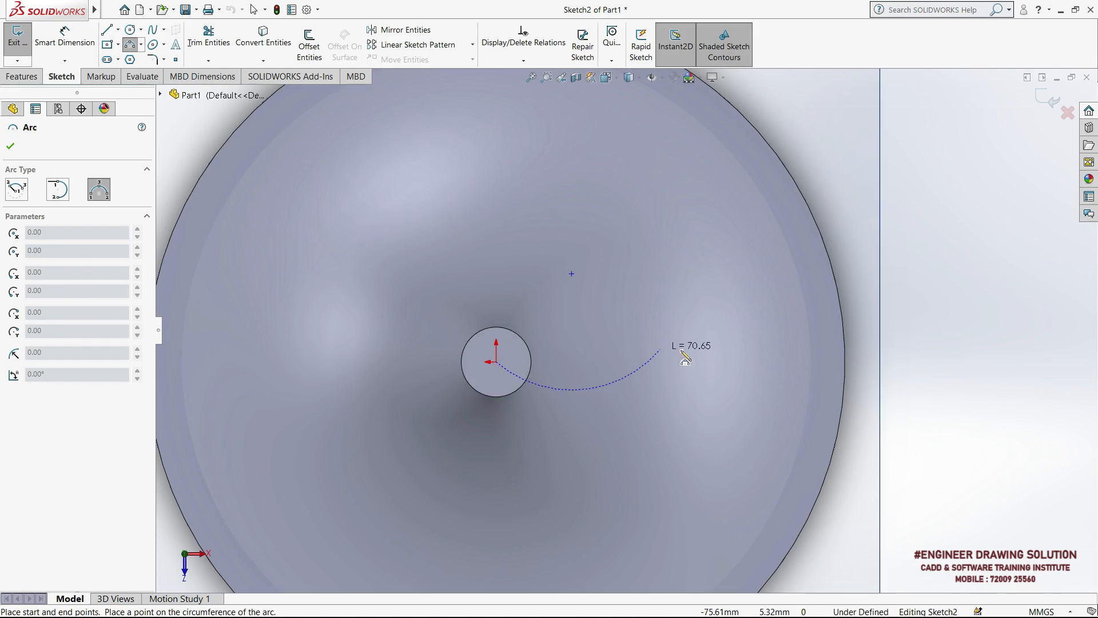
click(845, 362)
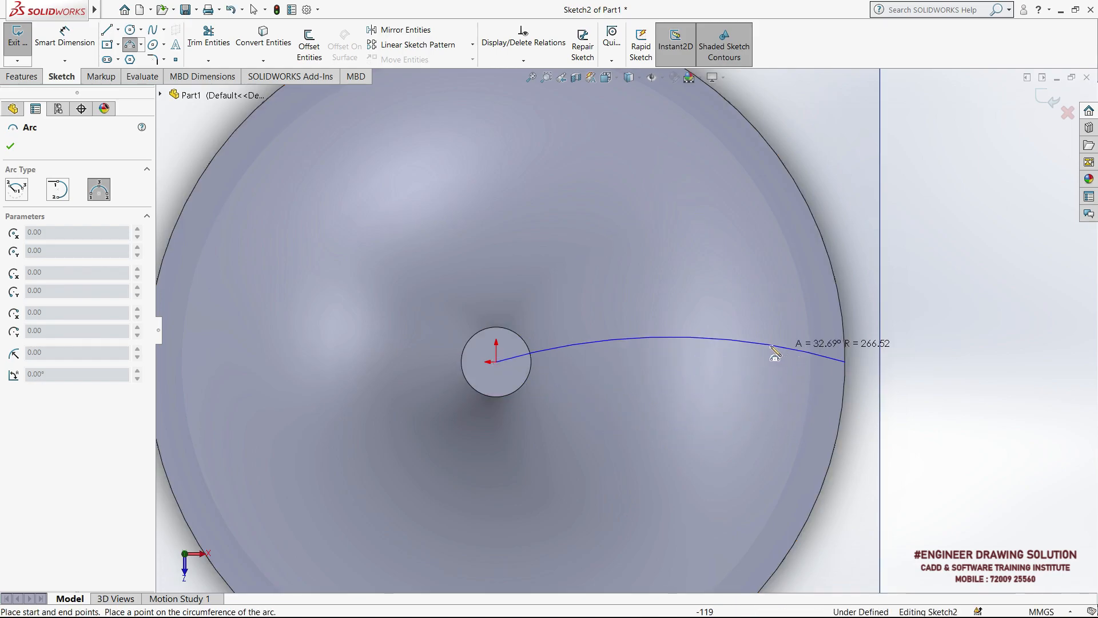
click(691, 327)
right_click(657, 278)
click(673, 287)
scroll(758, 354, down, 1)
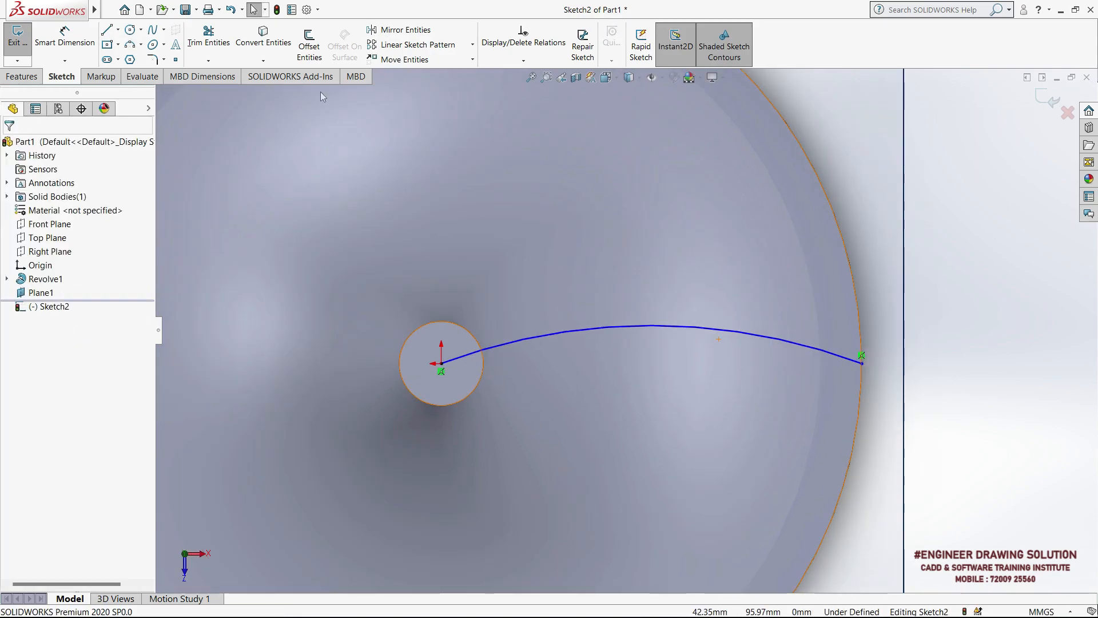
Offset the arc by 5 mm with the direction reversed so the copy lies below it.
click(309, 43)
click(647, 327)
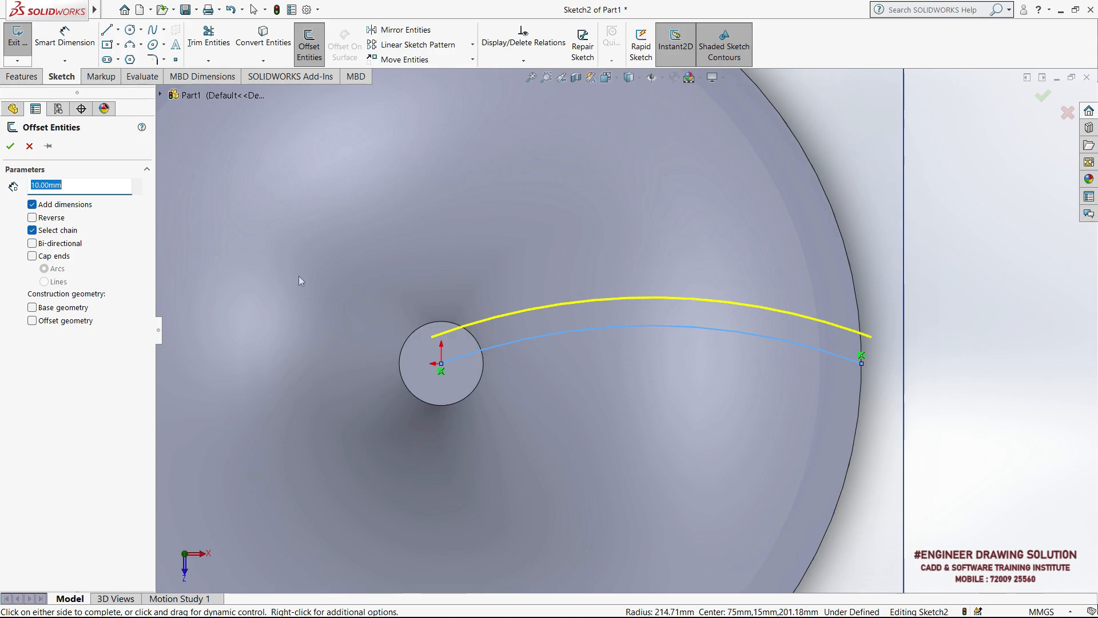
click(55, 219)
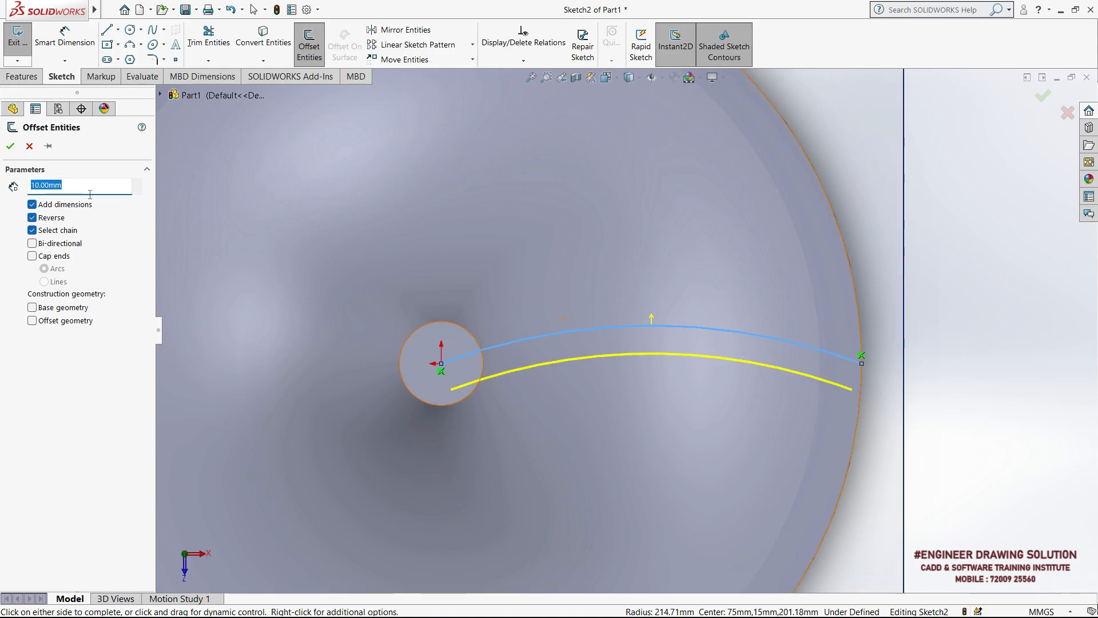
text(5)
key(Return)
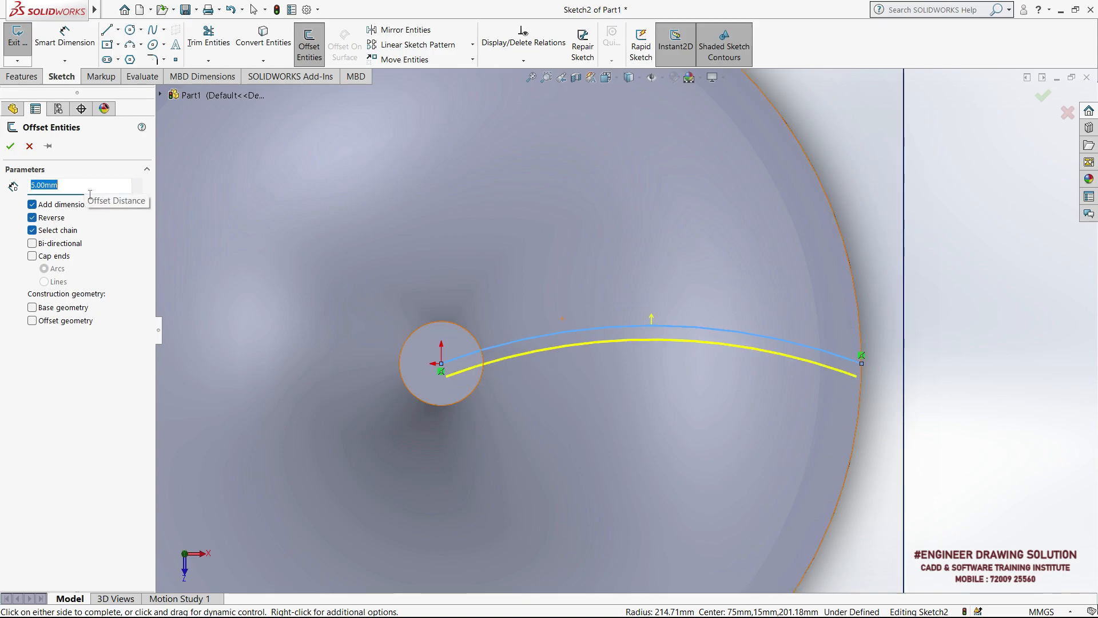
click(10, 146)
Close the inner end of the profile with a short line between the offset arc's end and the origin.
click(107, 32)
scroll(449, 399, down, 4)
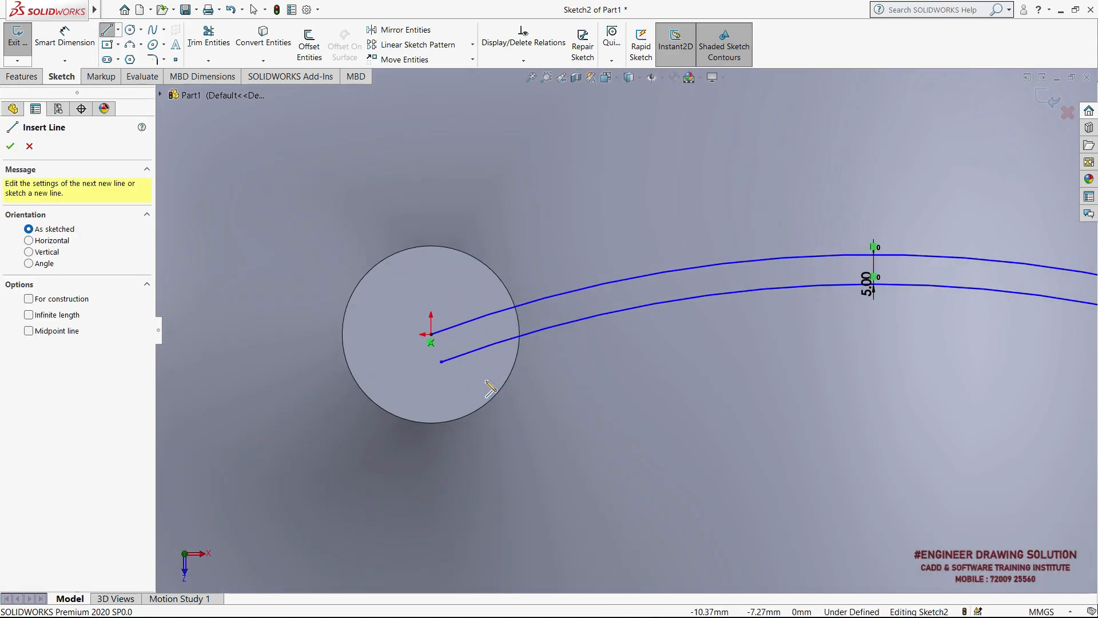
scroll(437, 351, down, 2)
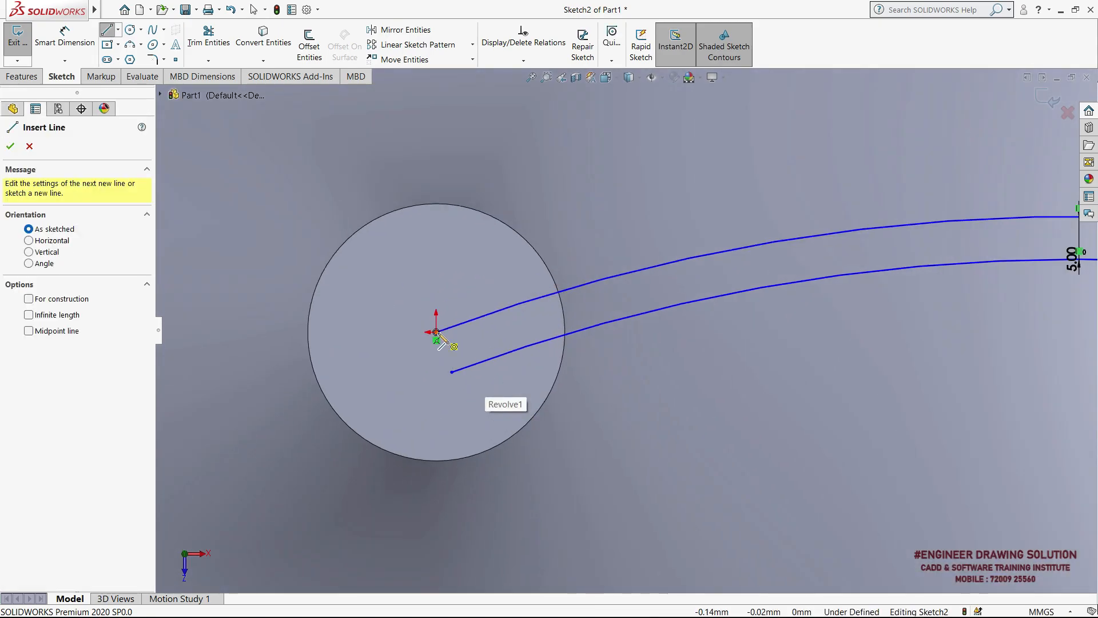
click(452, 372)
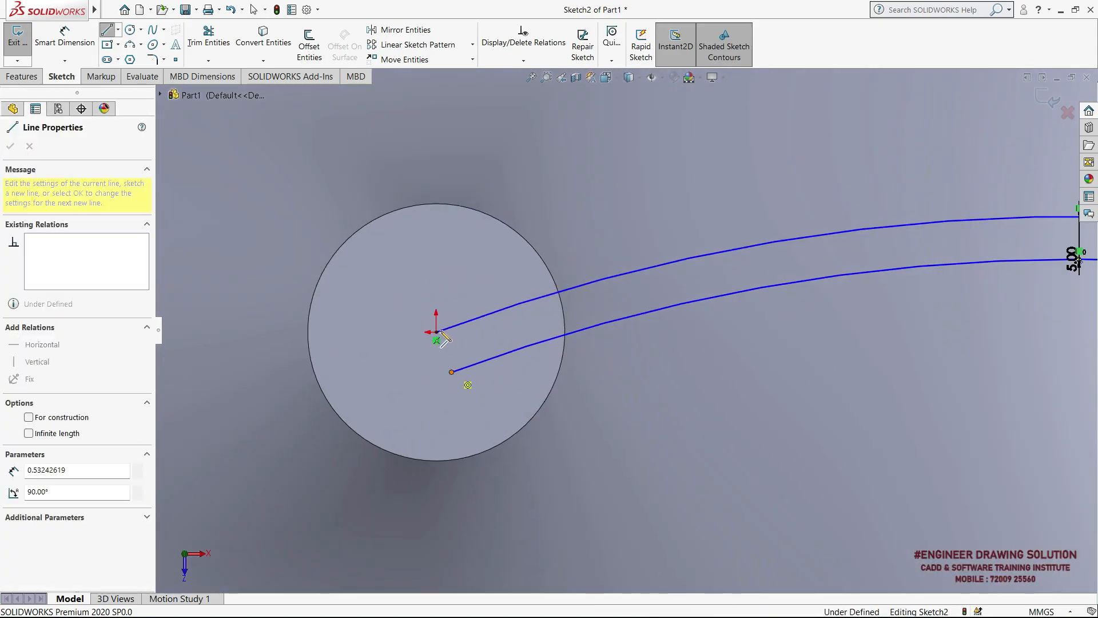
click(436, 340)
key(Escape)
scroll(343, 283, up, 3)
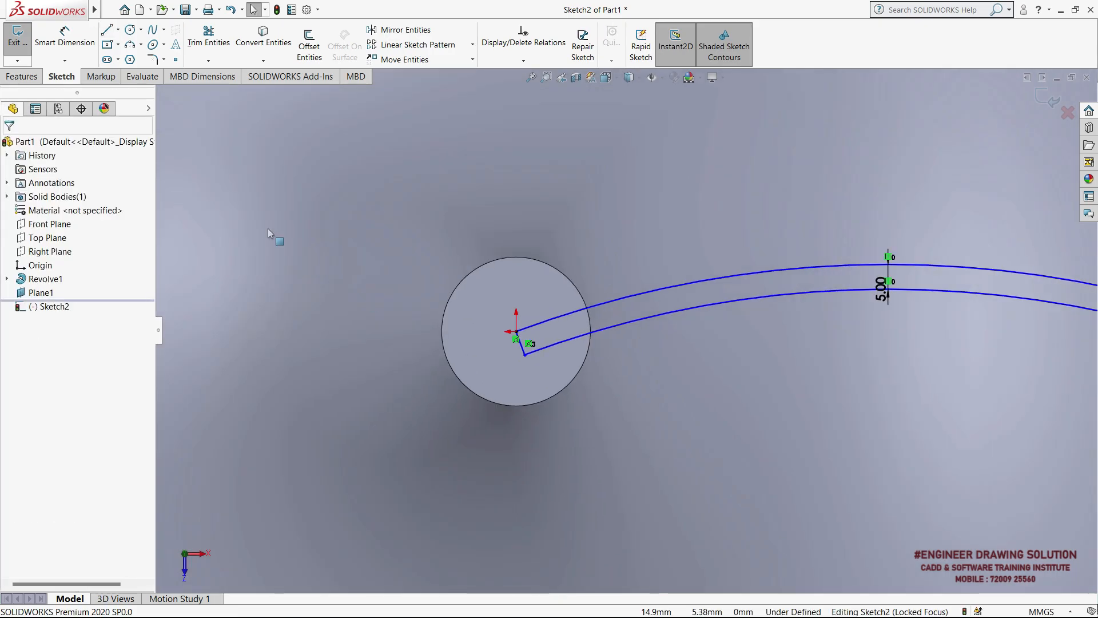
Draw a vertical line from the offset arc's outer end up past the original arc near the disc's rim.
key(l)
scroll(624, 309, up, 4)
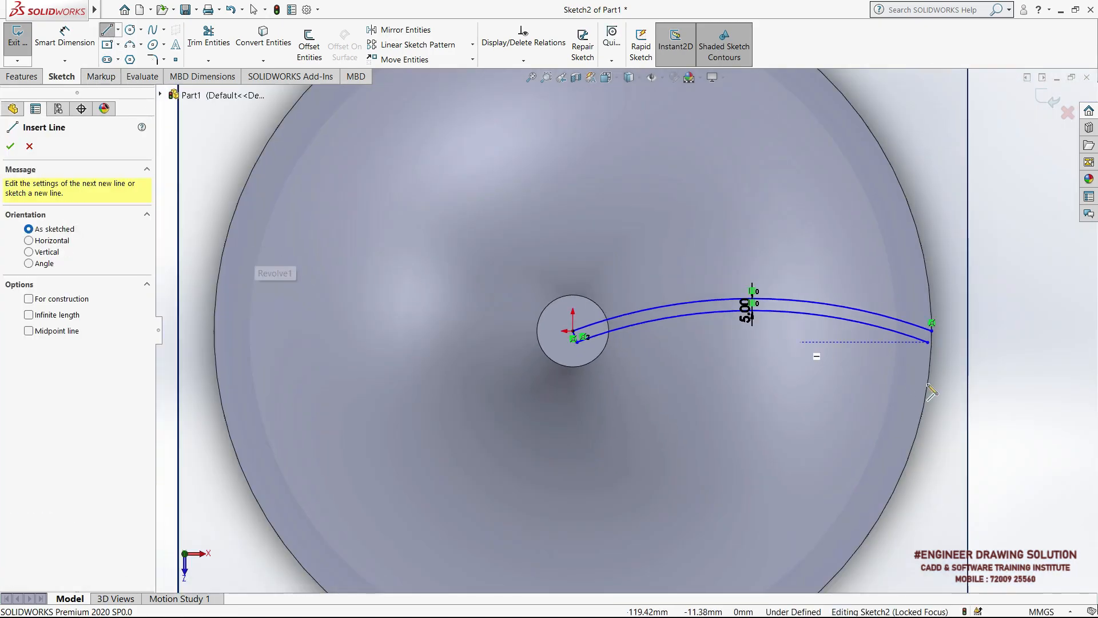
scroll(915, 383, down, 6)
scroll(827, 320, down, 2)
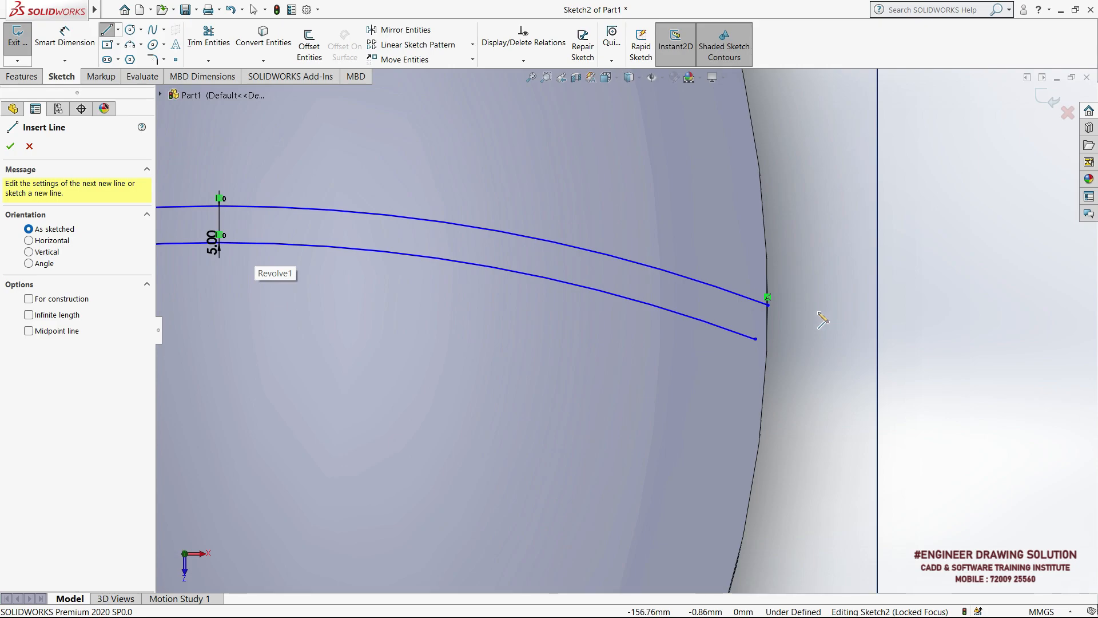
scroll(824, 320, down, 2)
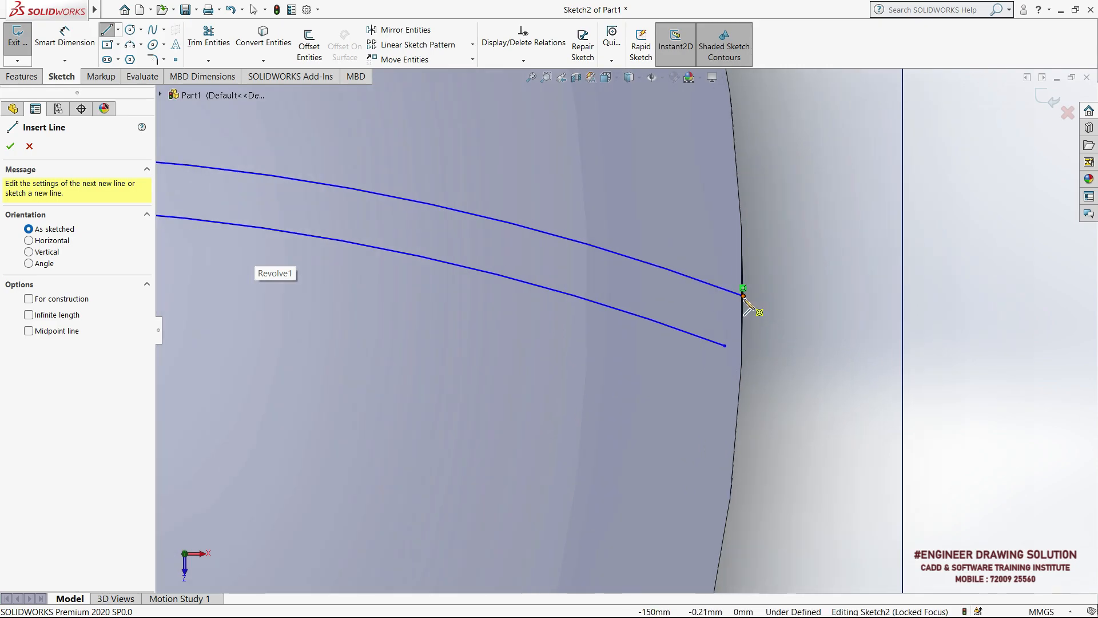
click(725, 346)
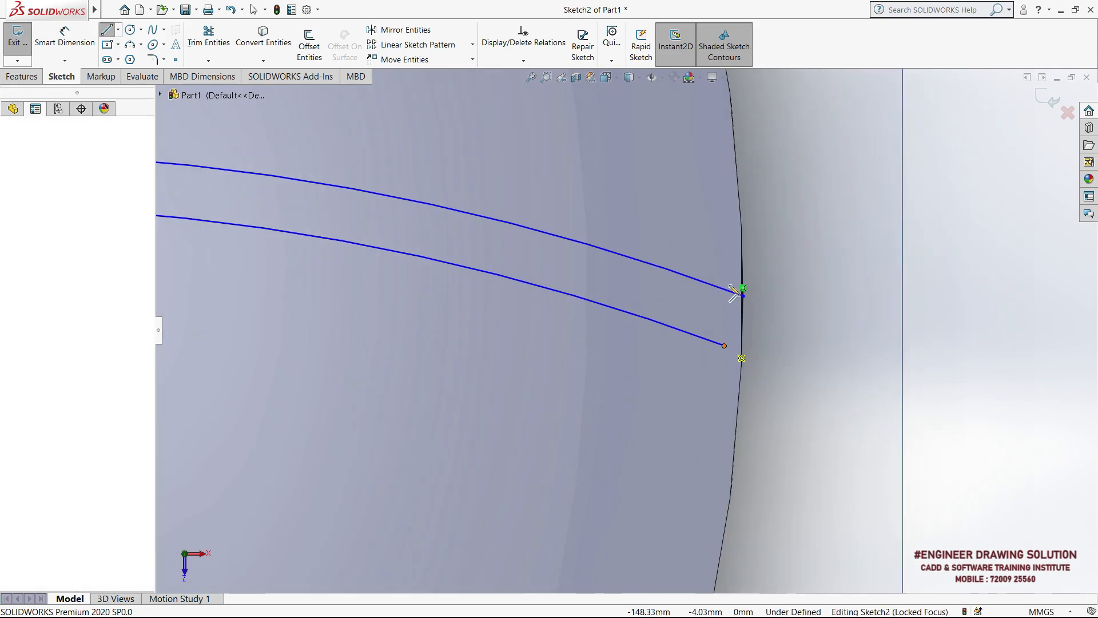
click(725, 264)
right_click(785, 216)
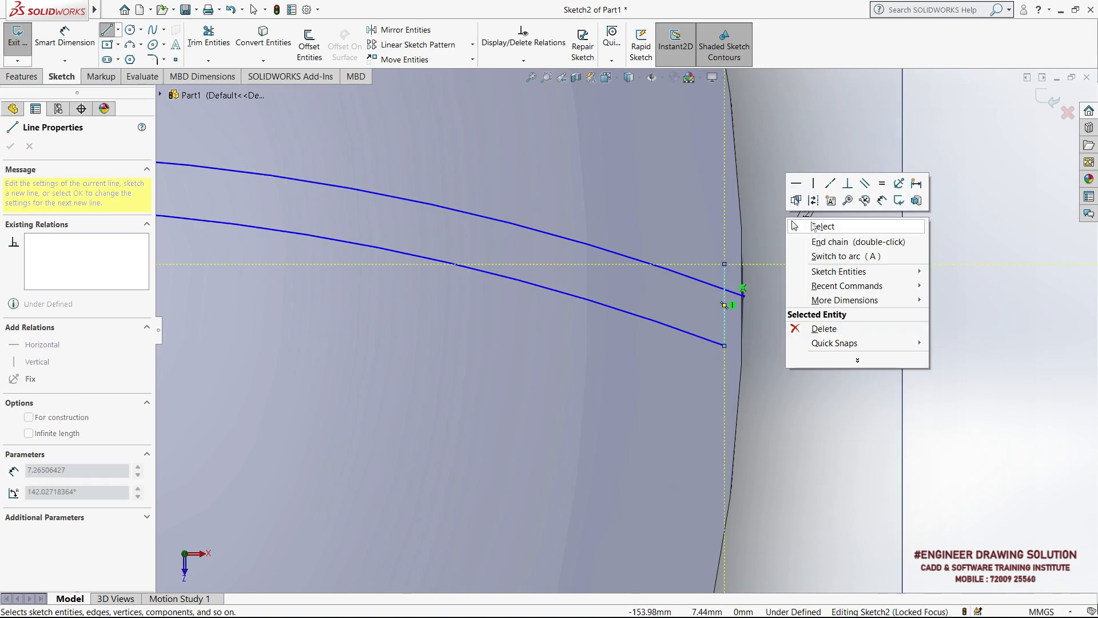
click(812, 226)
Trim the ends of the original arc and vertical line that project beyond their intersection, using Power trim.
click(209, 37)
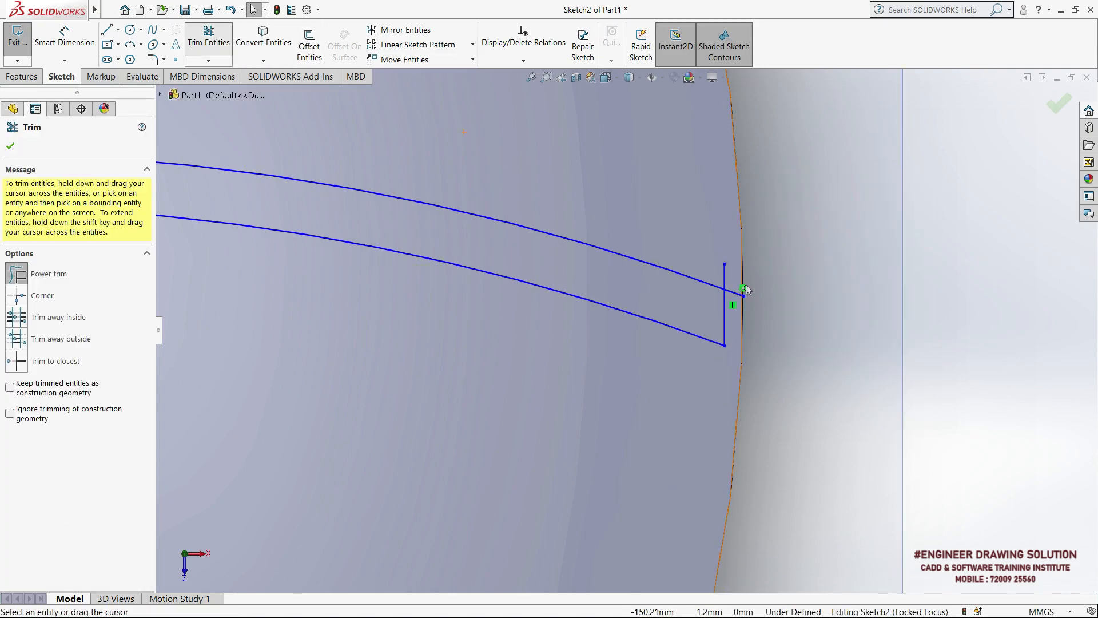
scroll(760, 280, down, 3)
drag(667, 309, 675, 326)
scroll(741, 302, up, 5)
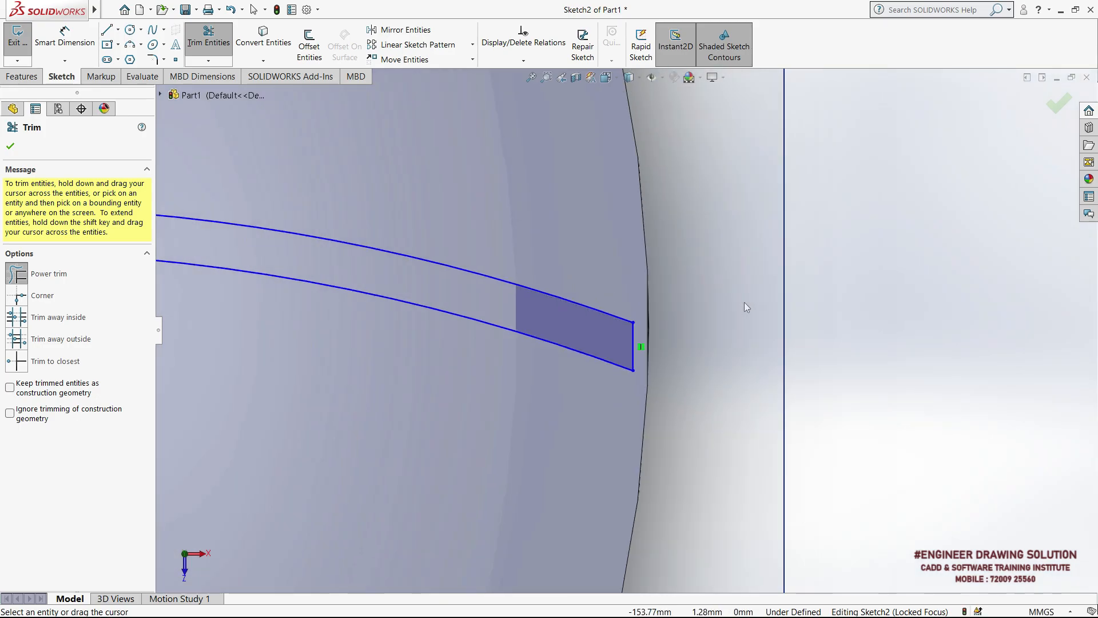
click(10, 146)
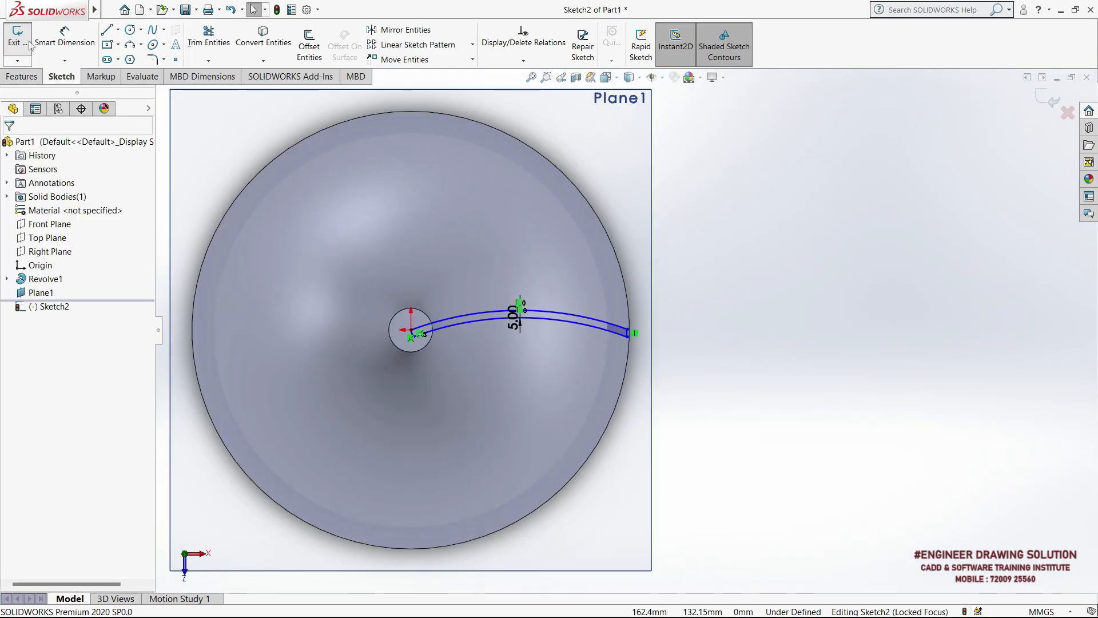
Finish the sketch and create a reference plane offset 5 mm from the neck's top face, flipped down into the body.
mouse_move(657, 385)
middle_down()
mouse_move(694, 207)
mouse_move(763, 263)
mouse_move(691, 255)
mouse_move(686, 219)
middle_up()
click(21, 76)
click(563, 60)
click(571, 76)
scroll(409, 255, down, 3)
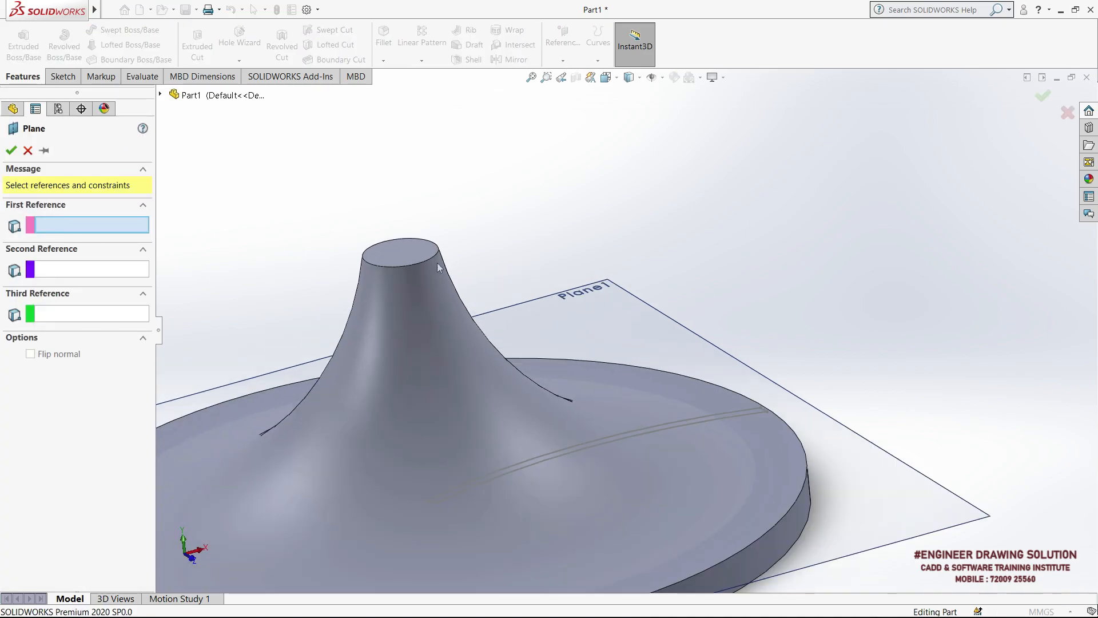
click(416, 257)
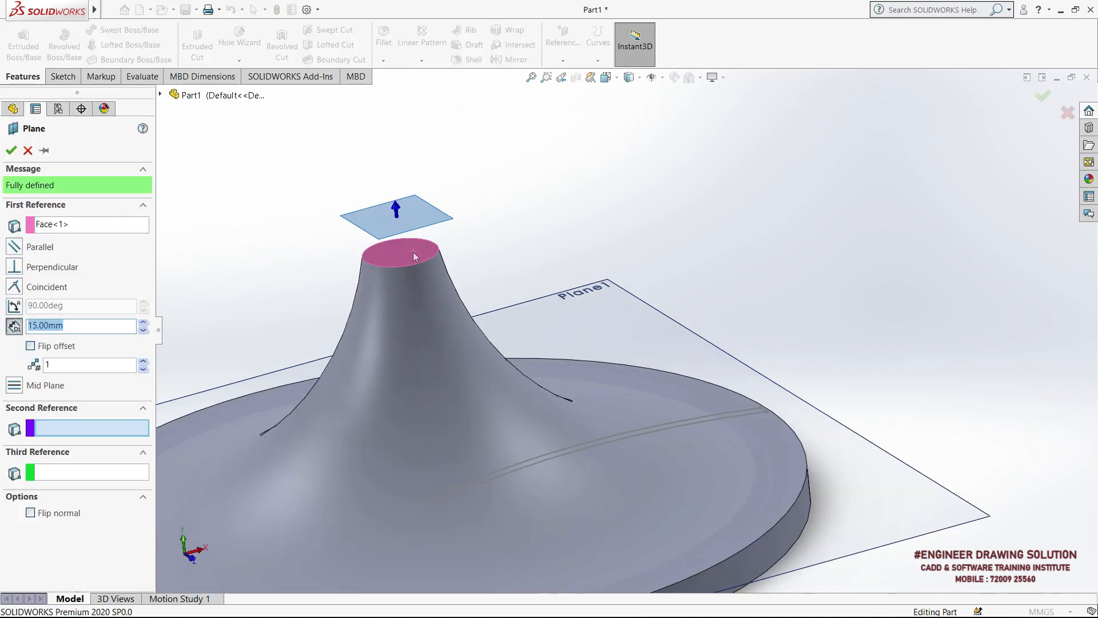
click(98, 330)
text(5)
key(Return)
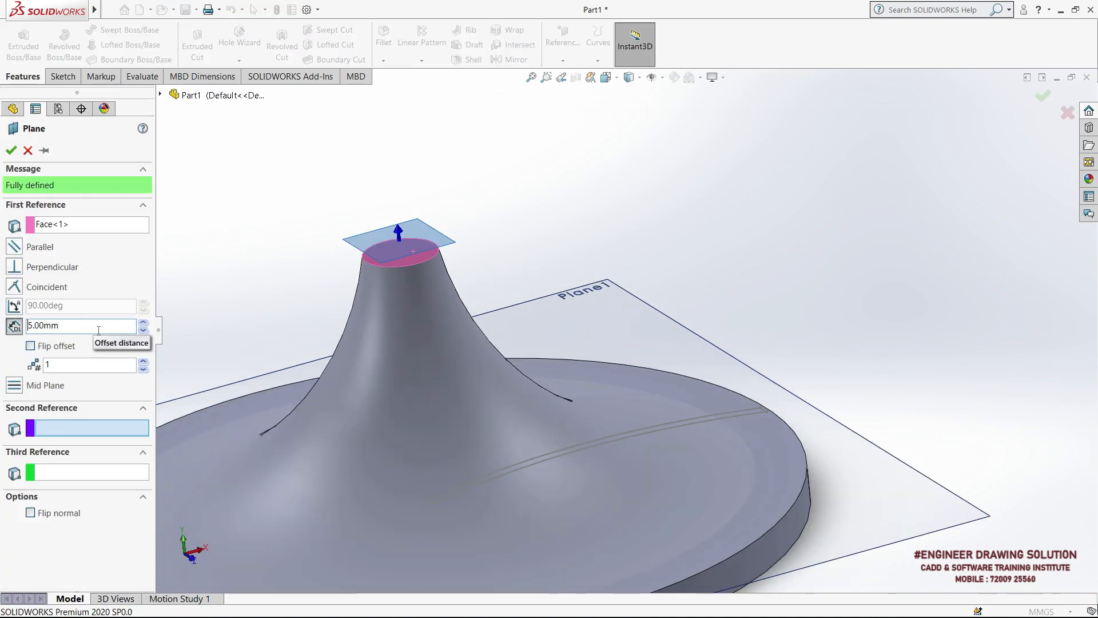
click(67, 349)
middle_drag(432, 354, 396, 328)
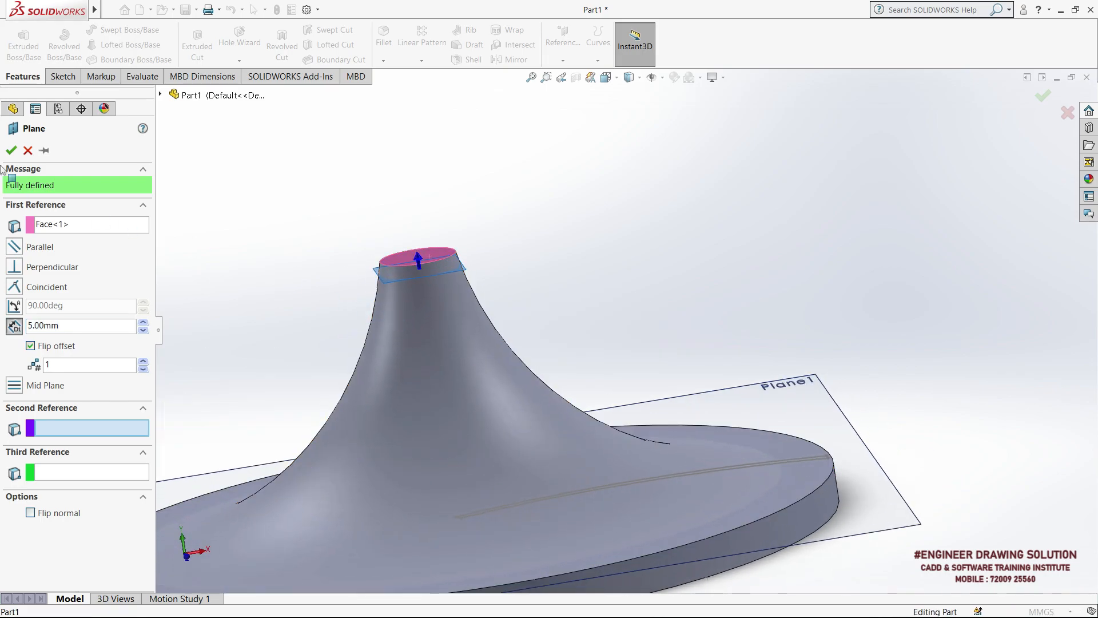
click(10, 150)
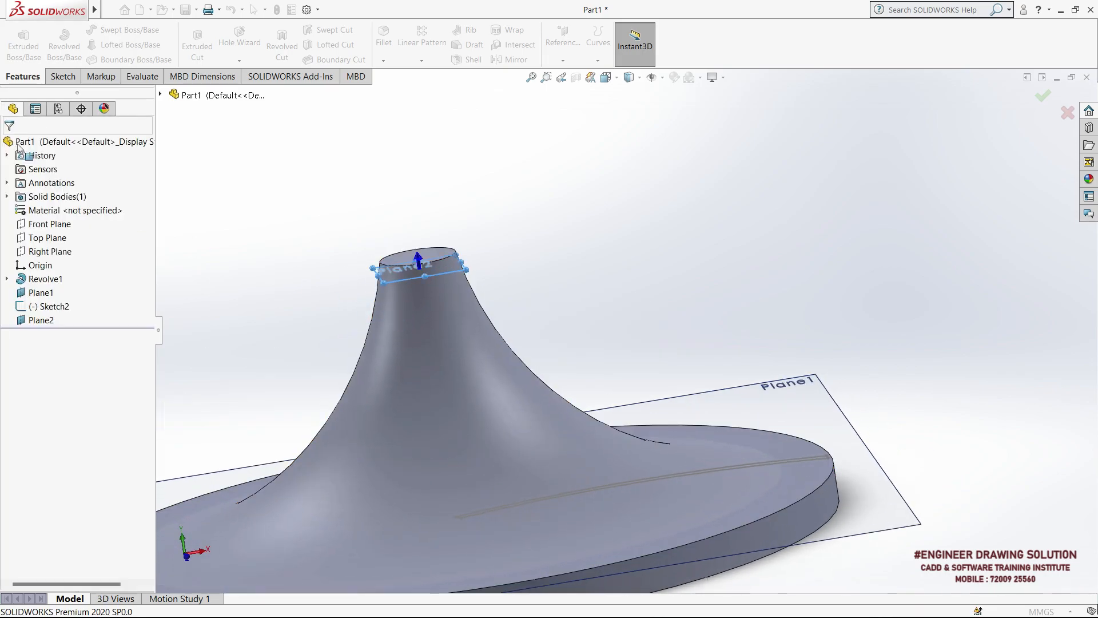
Start a sketch on the plane just below the neck's top face and view it squarely from above.
click(63, 77)
click(17, 39)
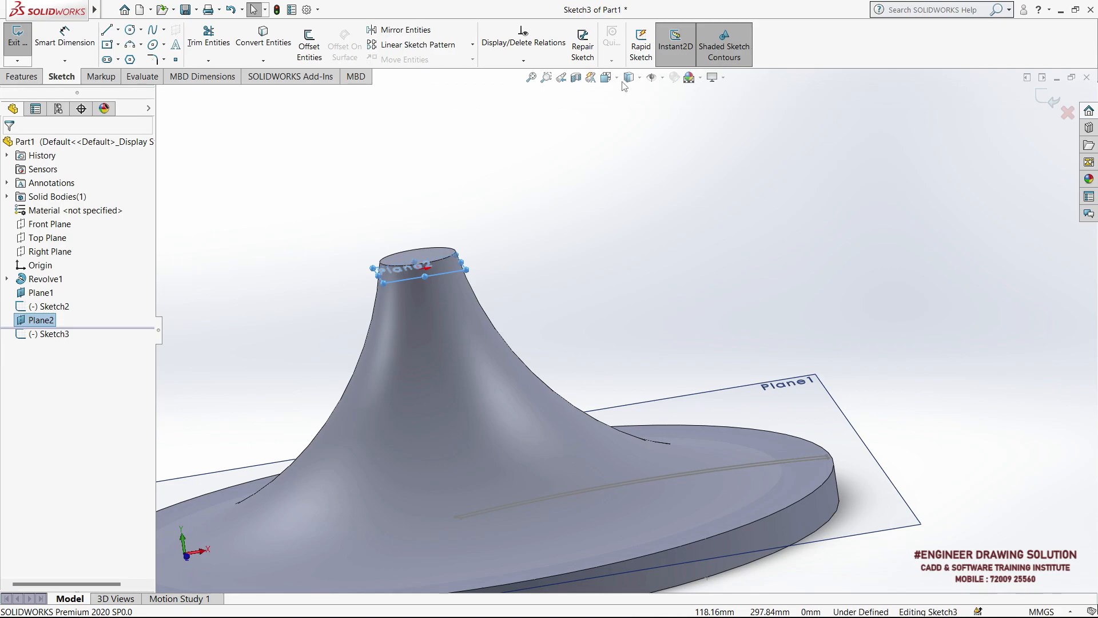
click(607, 77)
click(677, 142)
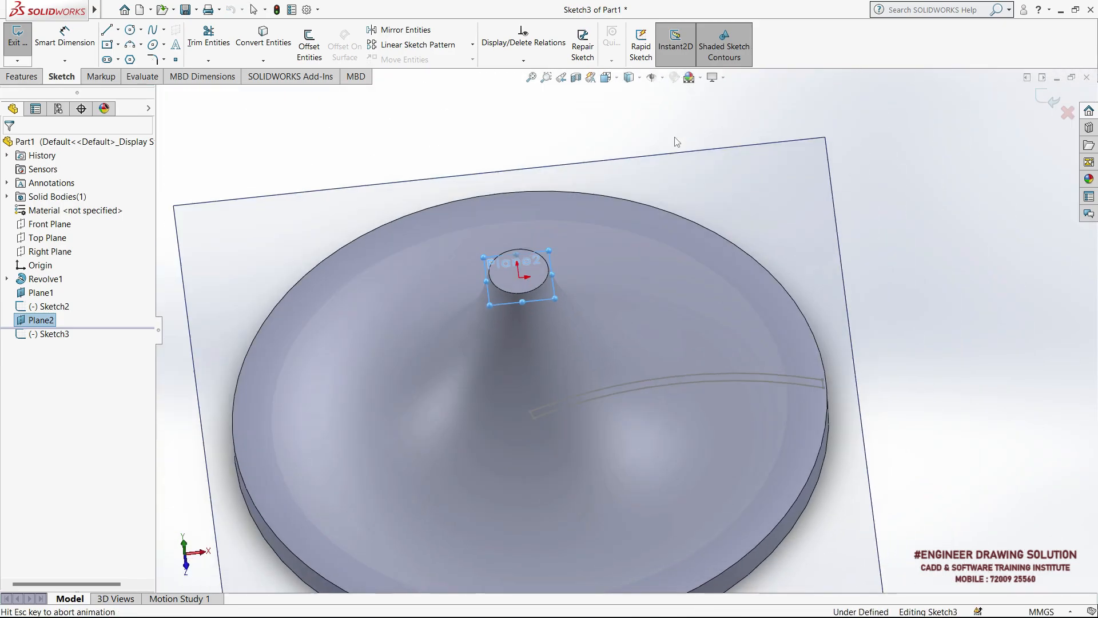
scroll(695, 303, down, 5)
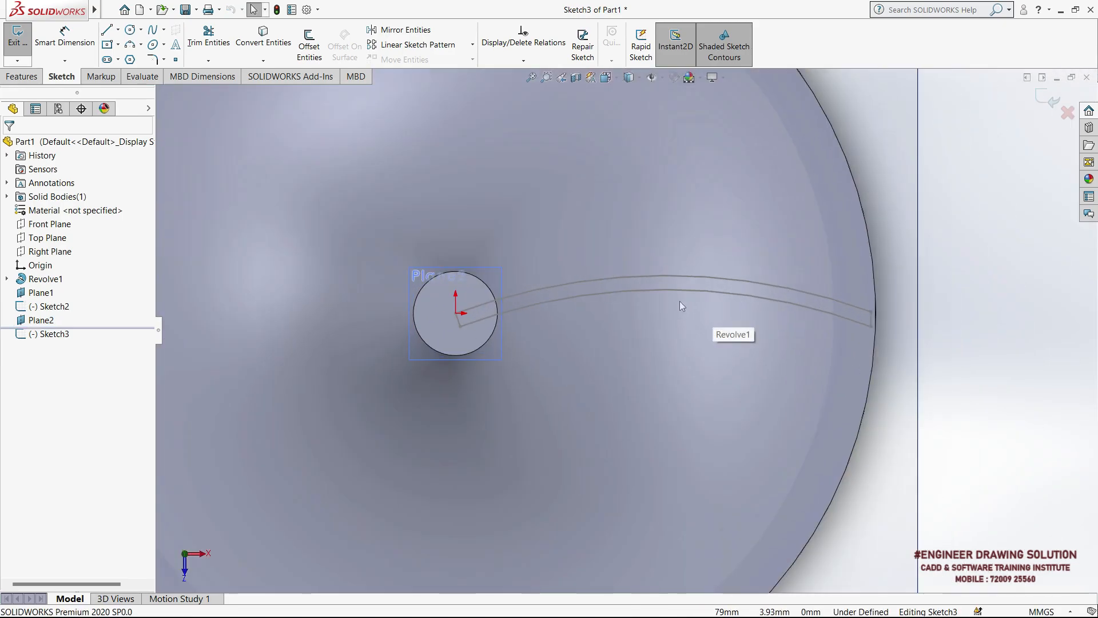
Draw a three-point arc of about 157 mm radius from the origin to just inside the disc's rim, bulging above the earlier blade profile.
click(131, 45)
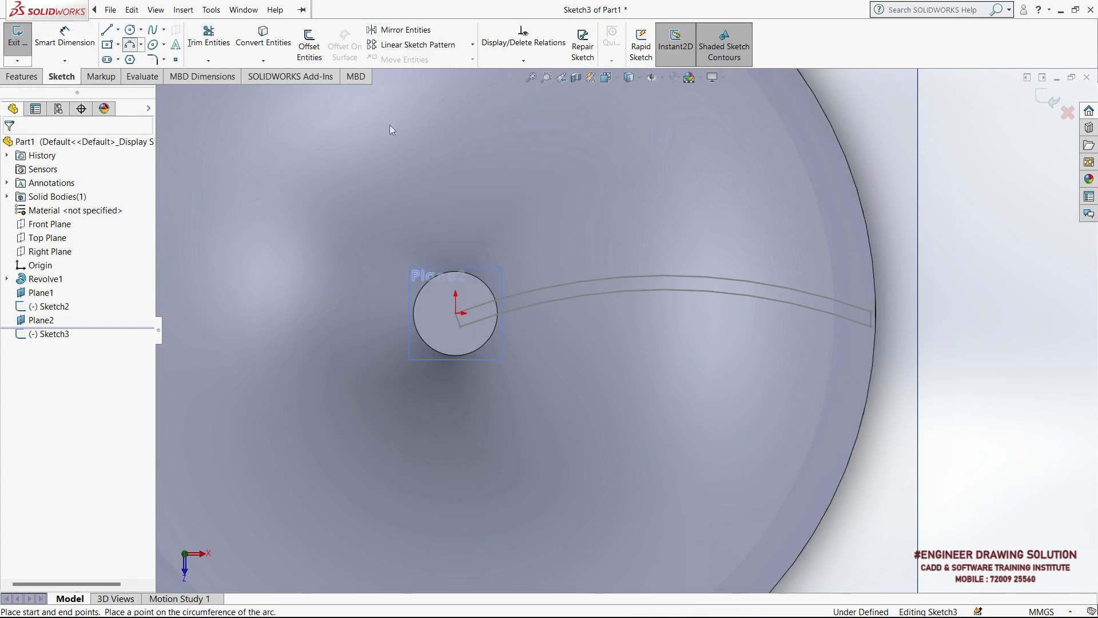
click(456, 313)
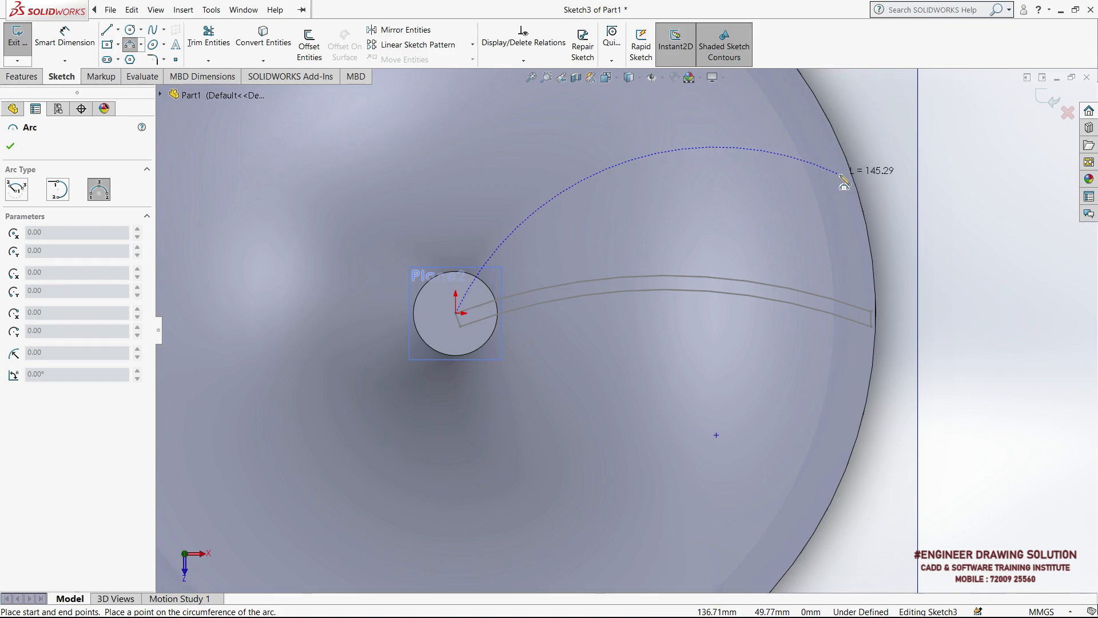
click(813, 179)
click(618, 205)
right_click(625, 168)
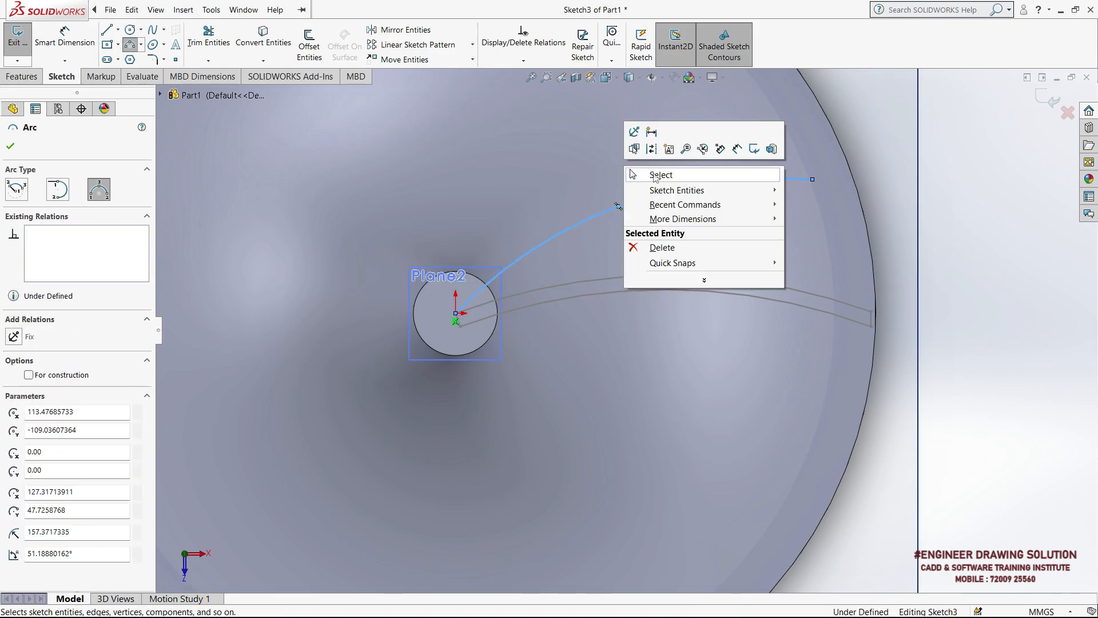
click(660, 175)
scroll(664, 195, down, 1)
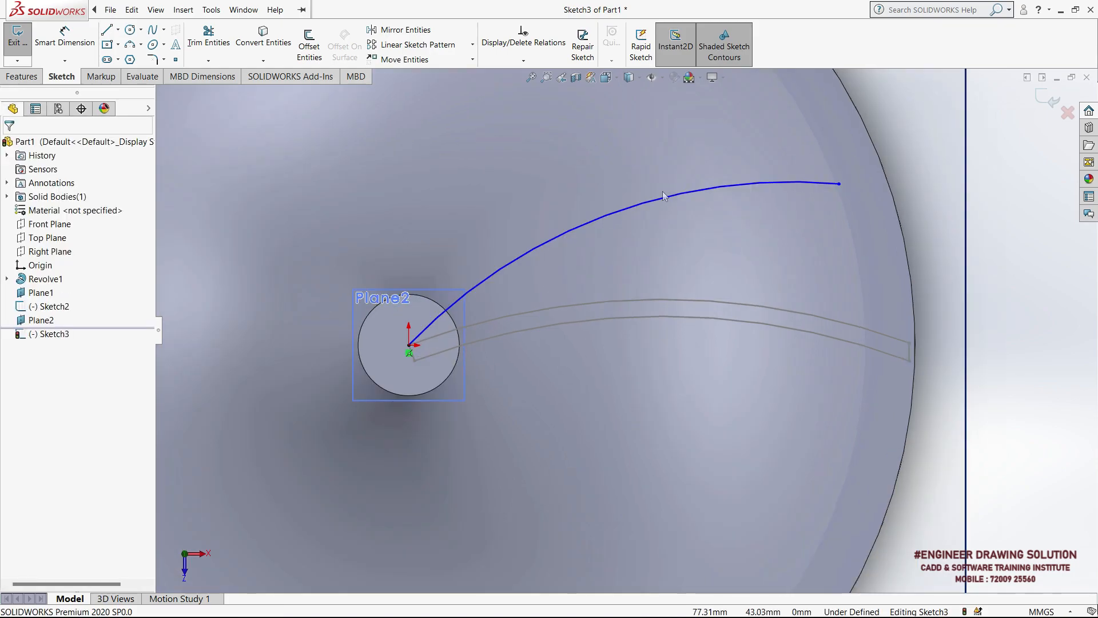
Offset the new arc by 5 mm towards its convex side with the direction reversed.
click(309, 45)
click(542, 247)
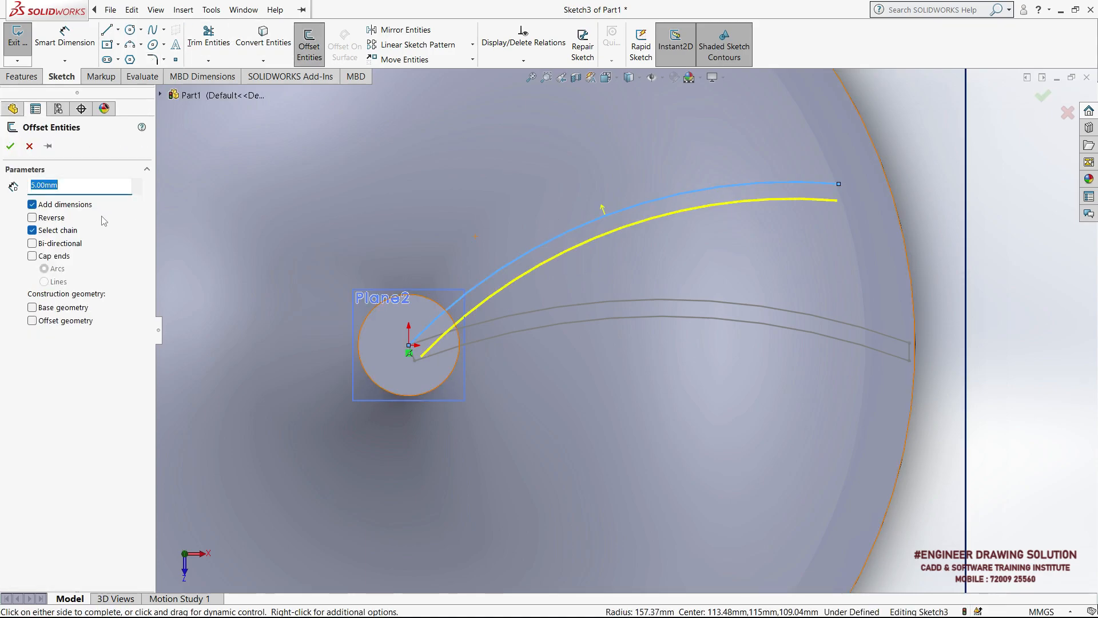
click(57, 220)
click(10, 148)
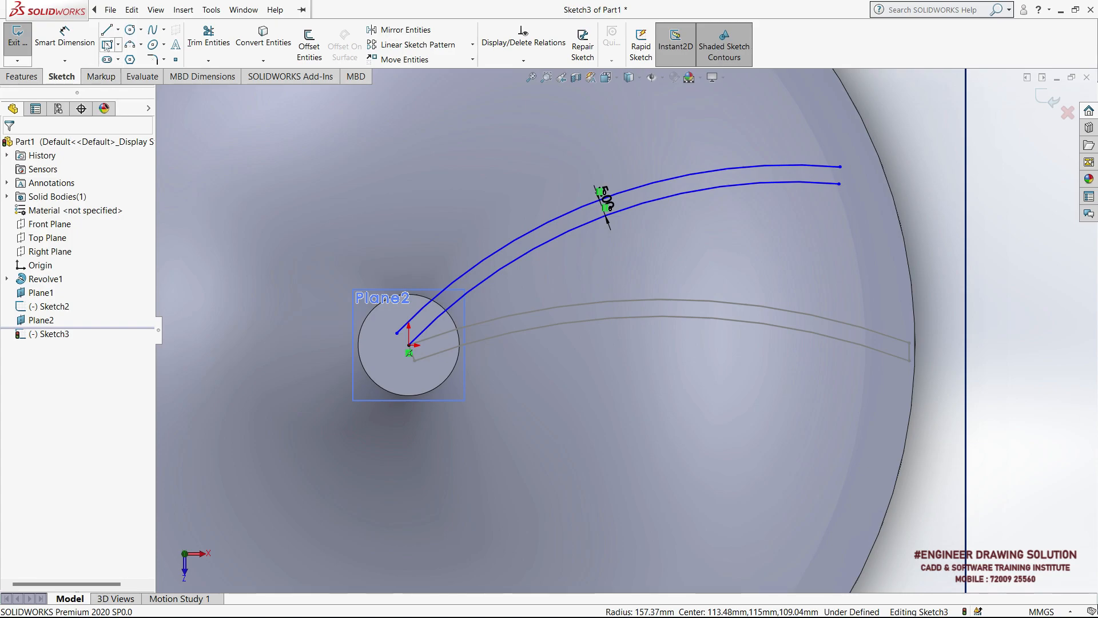
Draw a vertical line from the origin up past the inner end of the offset arc.
key(l)
scroll(324, 320, down, 4)
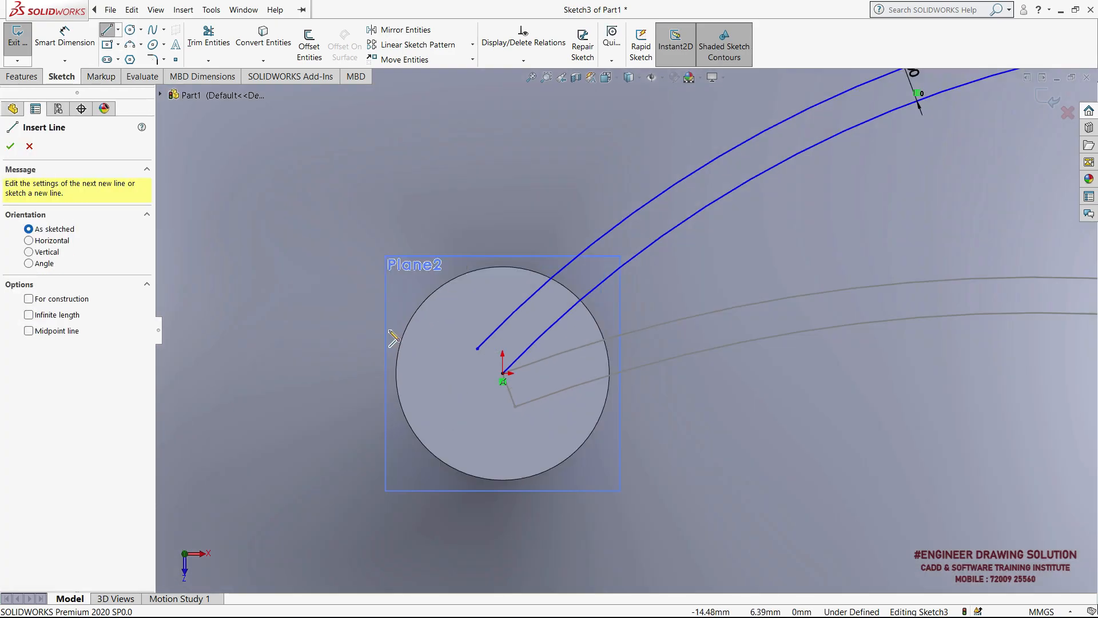
click(503, 375)
right_click(497, 274)
click(532, 280)
scroll(434, 355, up, 3)
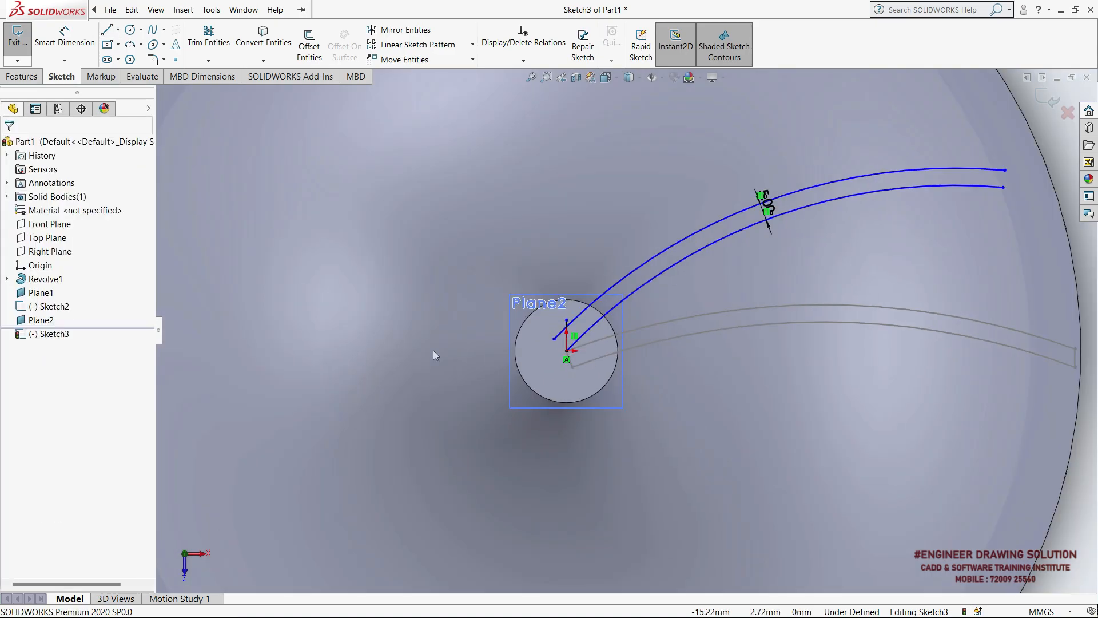
Trim the offset arc's inner end and the vertical line's excess beyond their intersection using Power trim.
click(209, 46)
scroll(499, 344, down, 5)
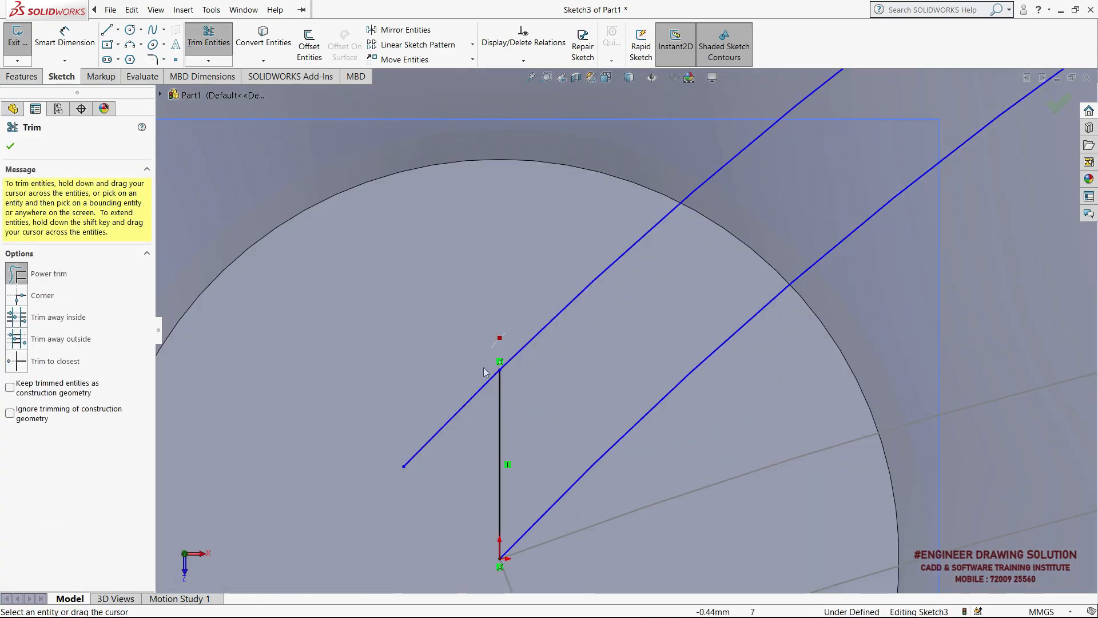
scroll(413, 359, up, 5)
key(Escape)
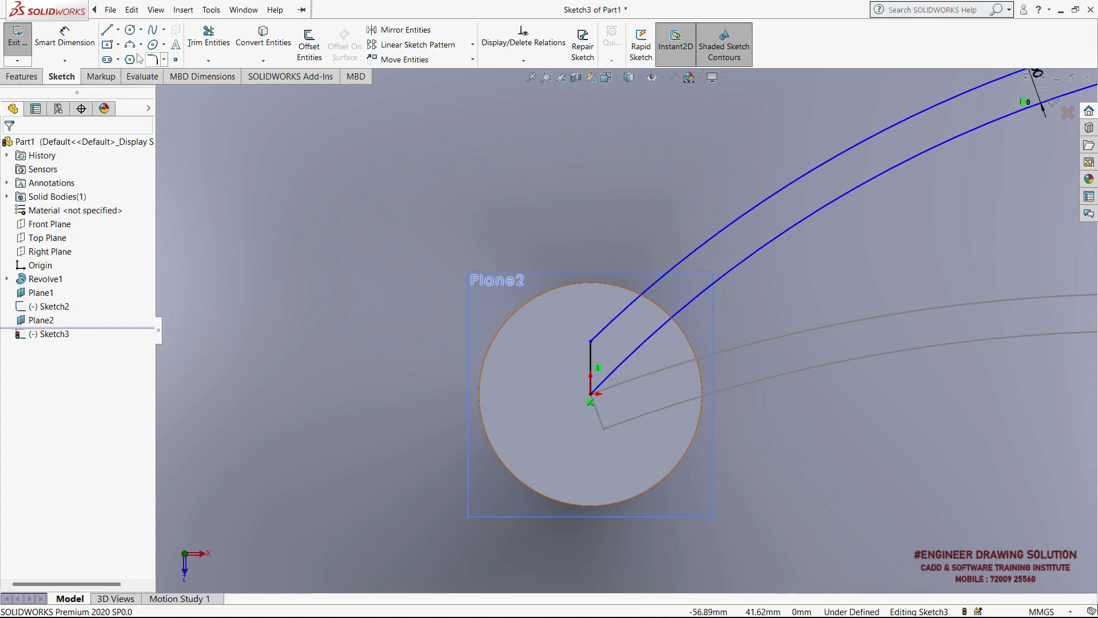
scroll(612, 323, up, 6)
scroll(784, 245, down, 3)
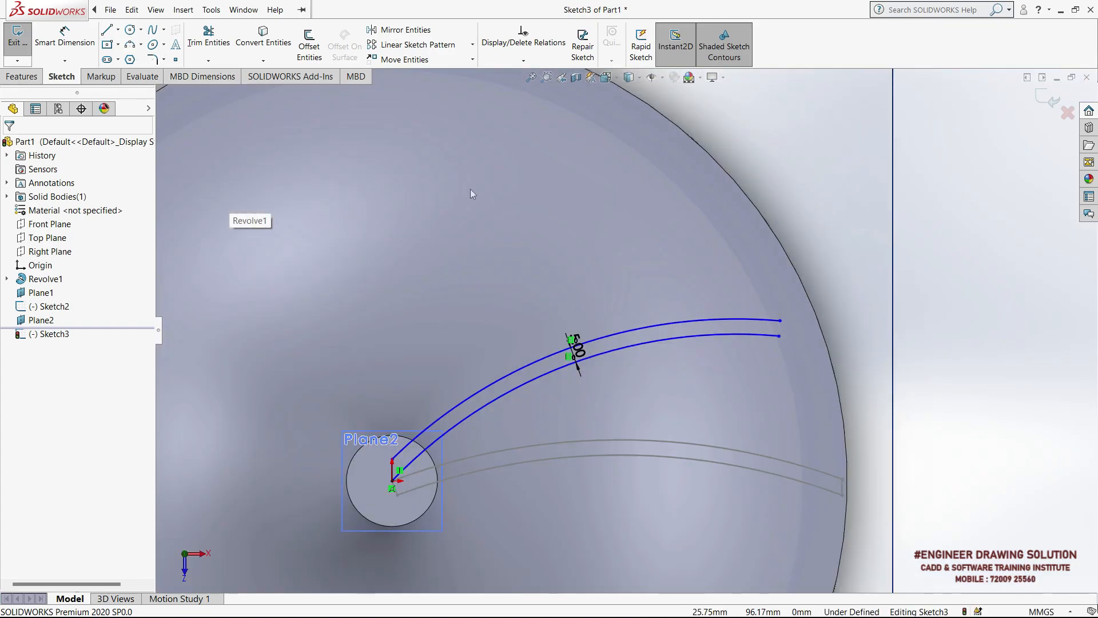
Draw a vertical line from the original arc's outer end up past the offset arc.
click(106, 32)
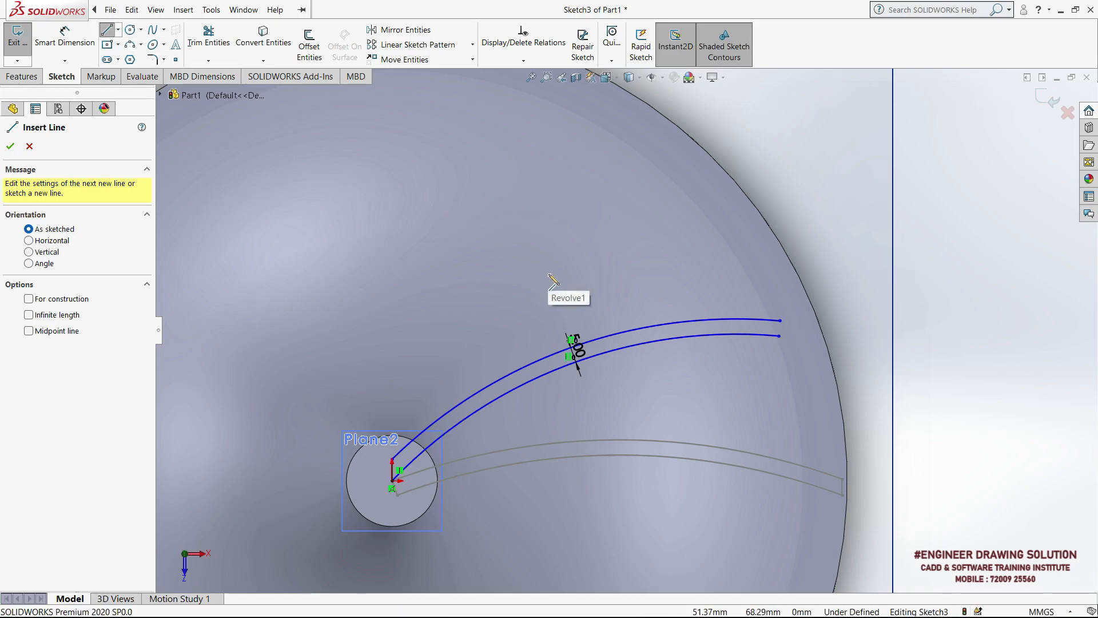
click(779, 337)
click(779, 308)
right_click(820, 253)
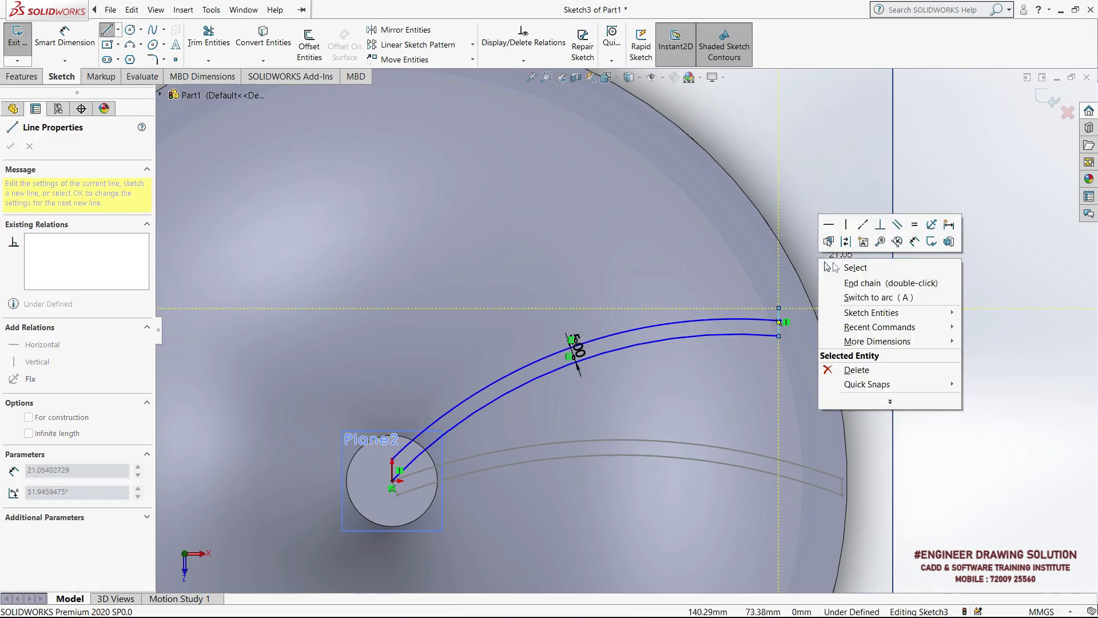
click(846, 266)
scroll(826, 312, down, 6)
Trim the excess ends of the outer vertical line and offset arc to close the blade profile.
click(229, 36)
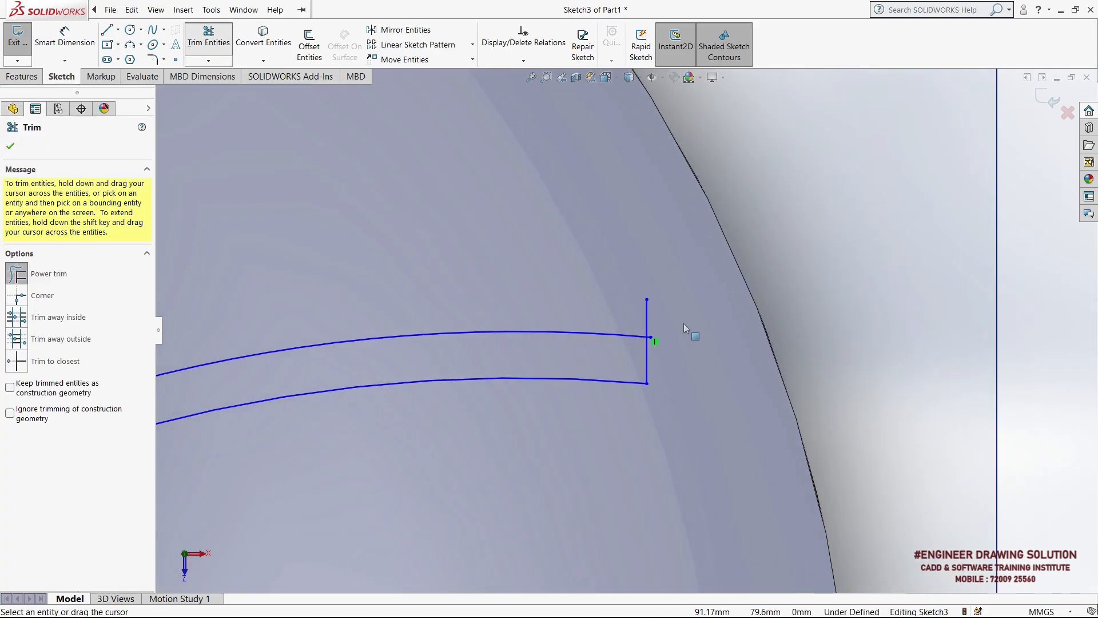
scroll(657, 340, down, 8)
scroll(663, 258, up, 6)
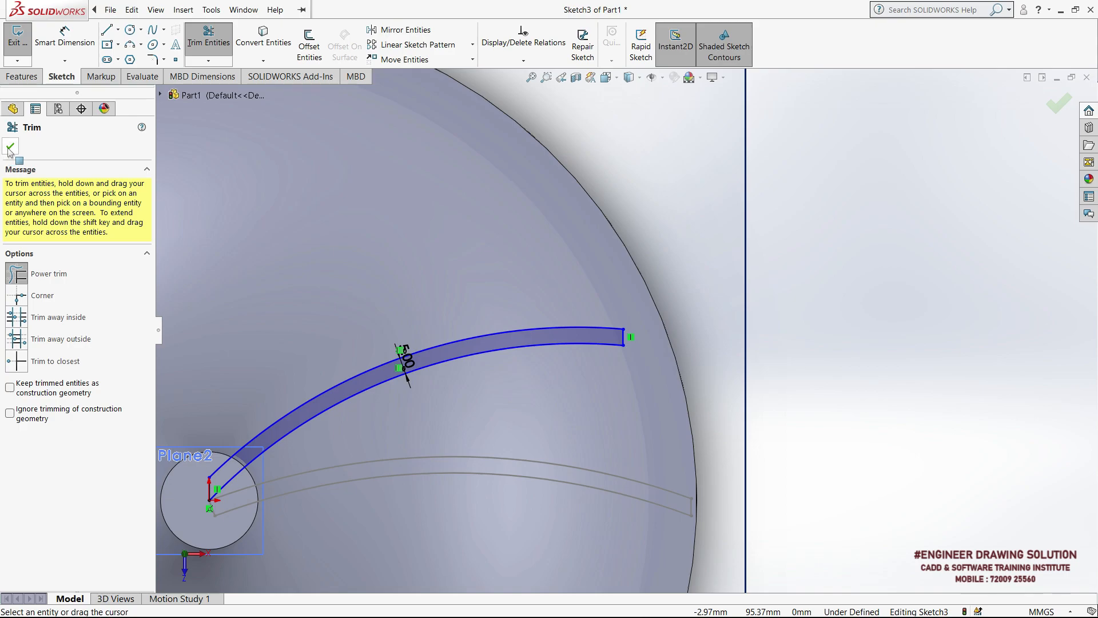
click(10, 147)
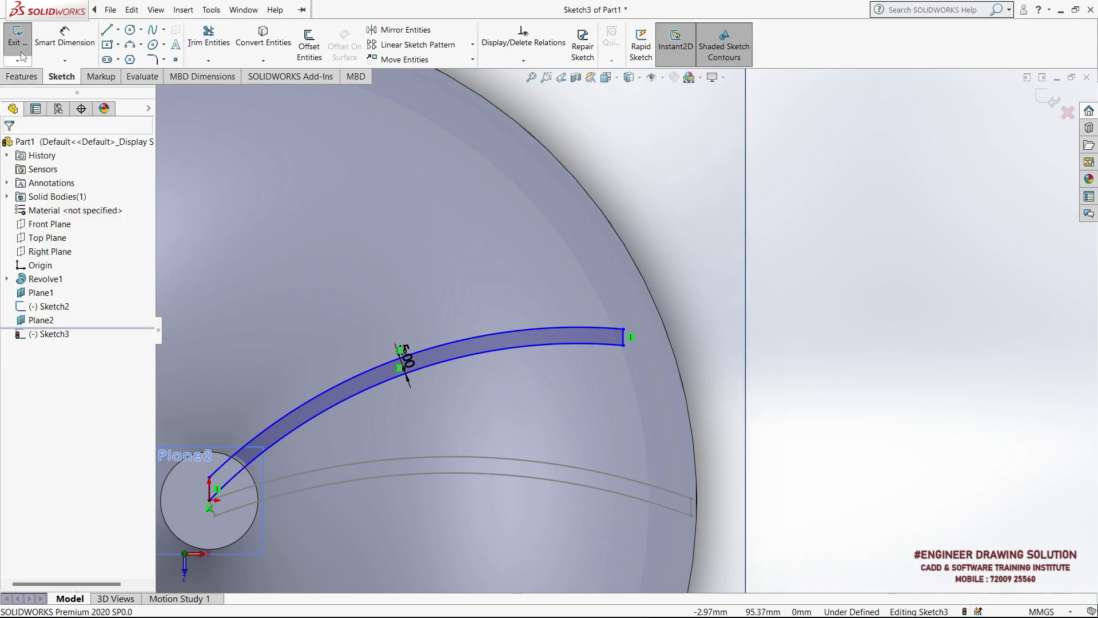
Finish the upper blade sketch and hide the large reference plane at the disc.
scroll(672, 369, up, 5)
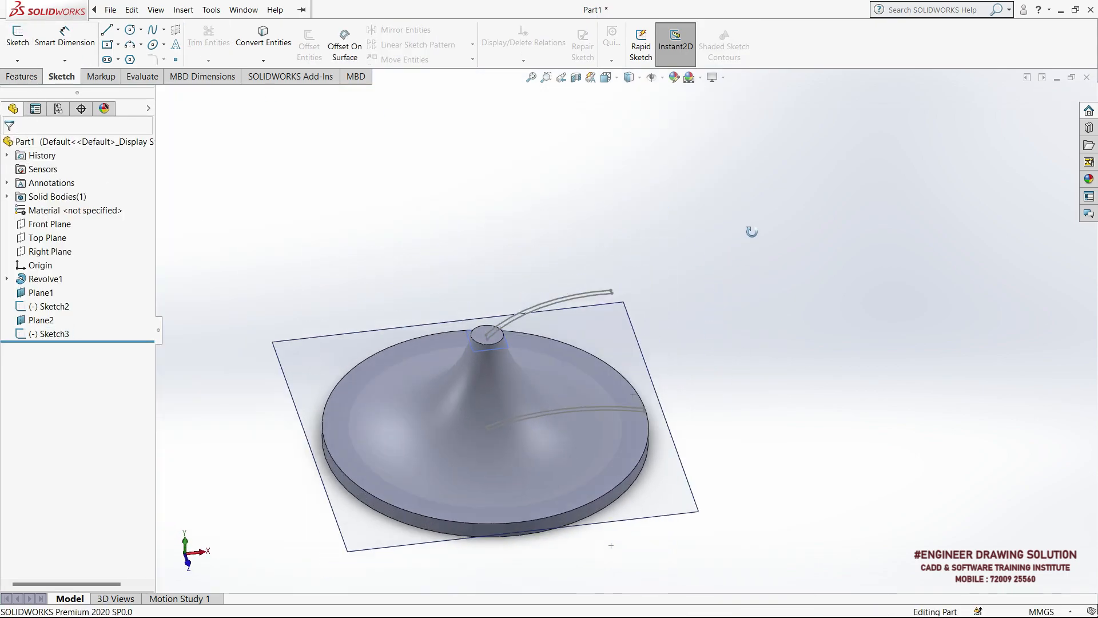
middle_drag(826, 266, 280, 186)
click(622, 350)
click(691, 314)
scroll(675, 319, down, 2)
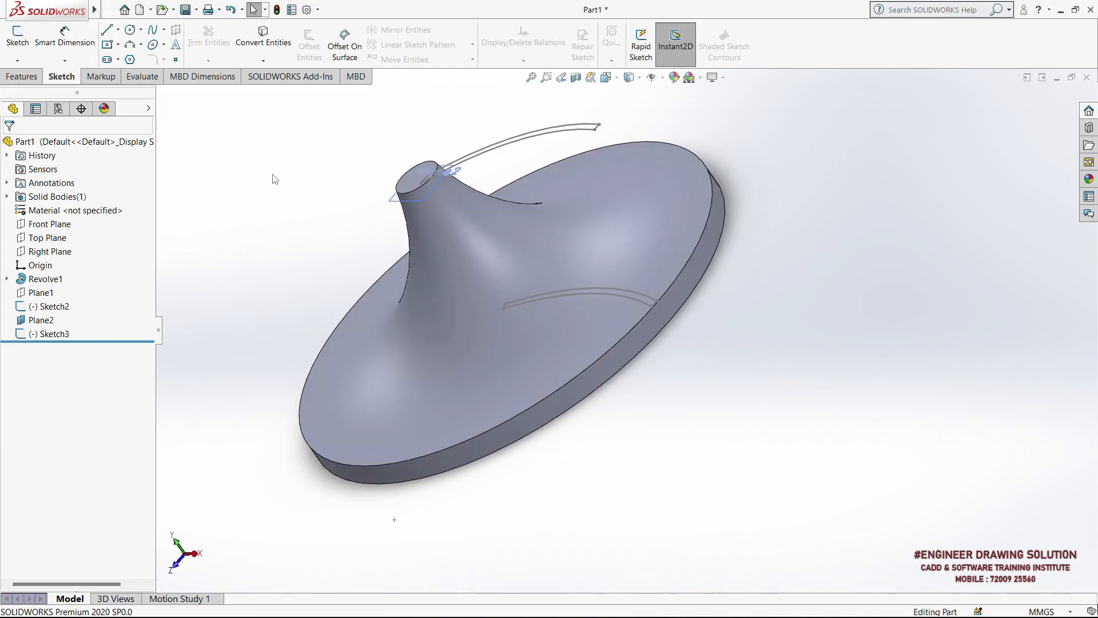
Create a lofted boss between the lower and upper blade sketches, picking both profiles at their outer ends.
click(110, 11)
mouse_move(183, 11)
mouse_move(212, 33)
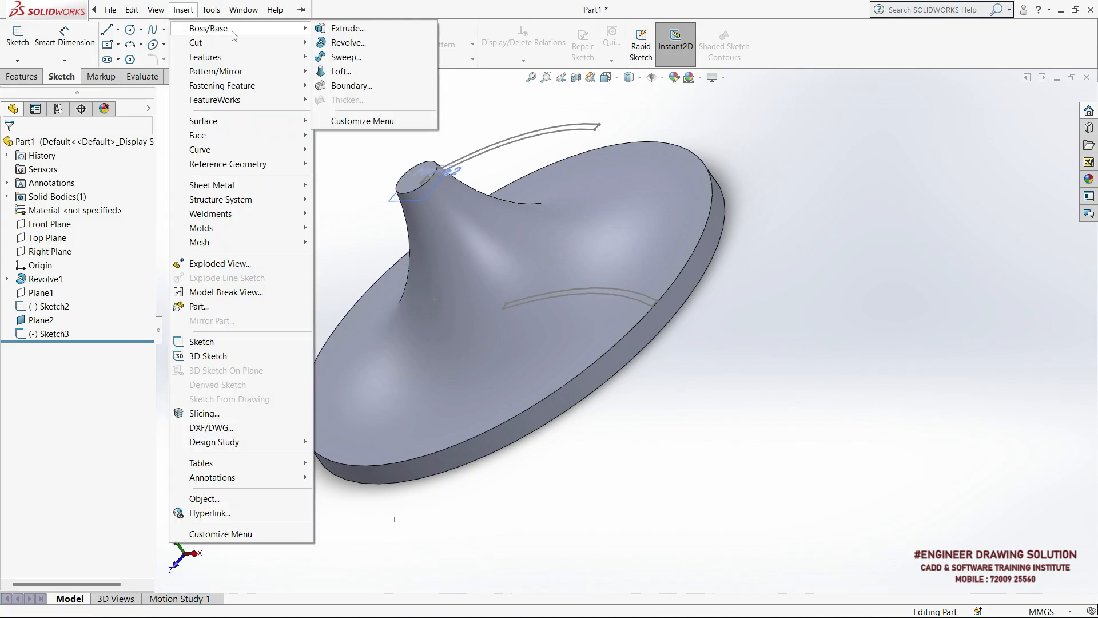
click(387, 73)
scroll(657, 304, down, 5)
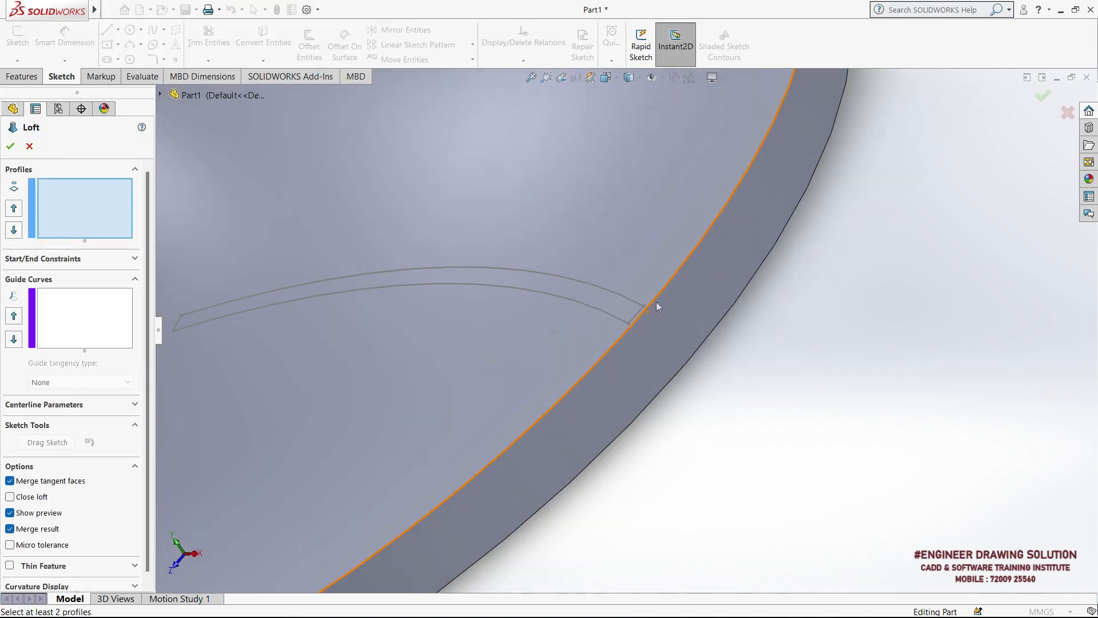
click(637, 311)
scroll(702, 393, up, 5)
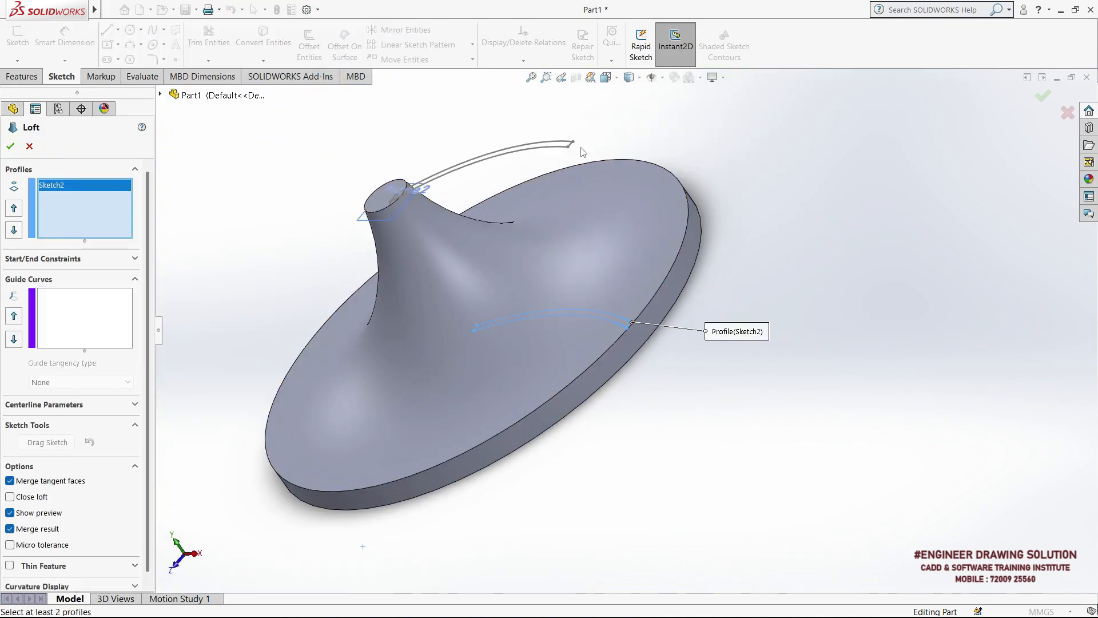
scroll(582, 189, down, 4)
click(576, 193)
scroll(576, 193, up, 5)
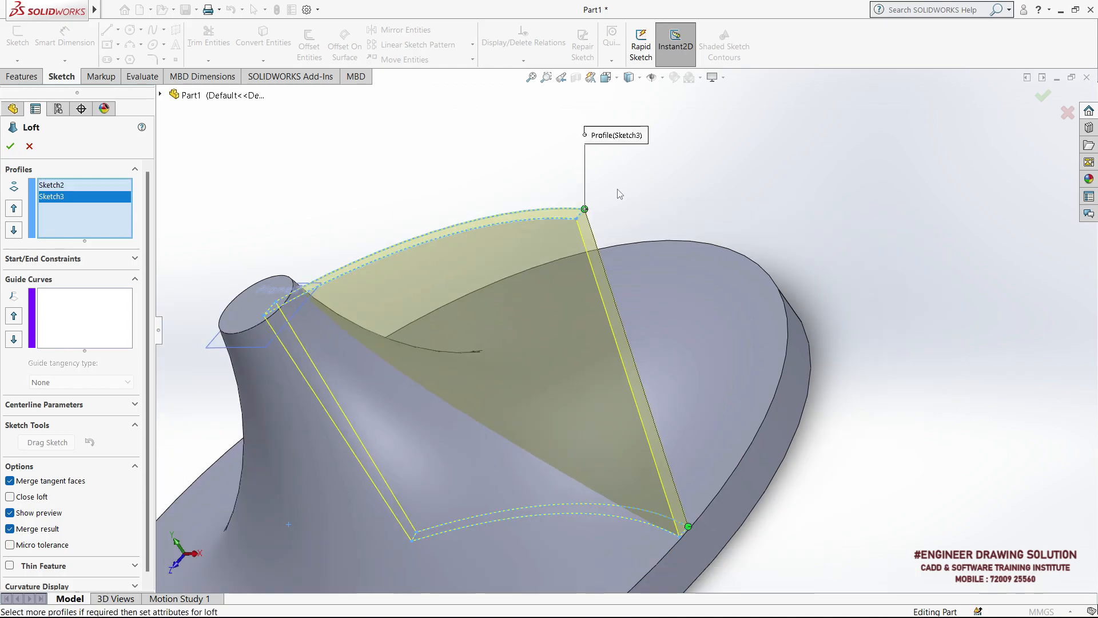
click(10, 145)
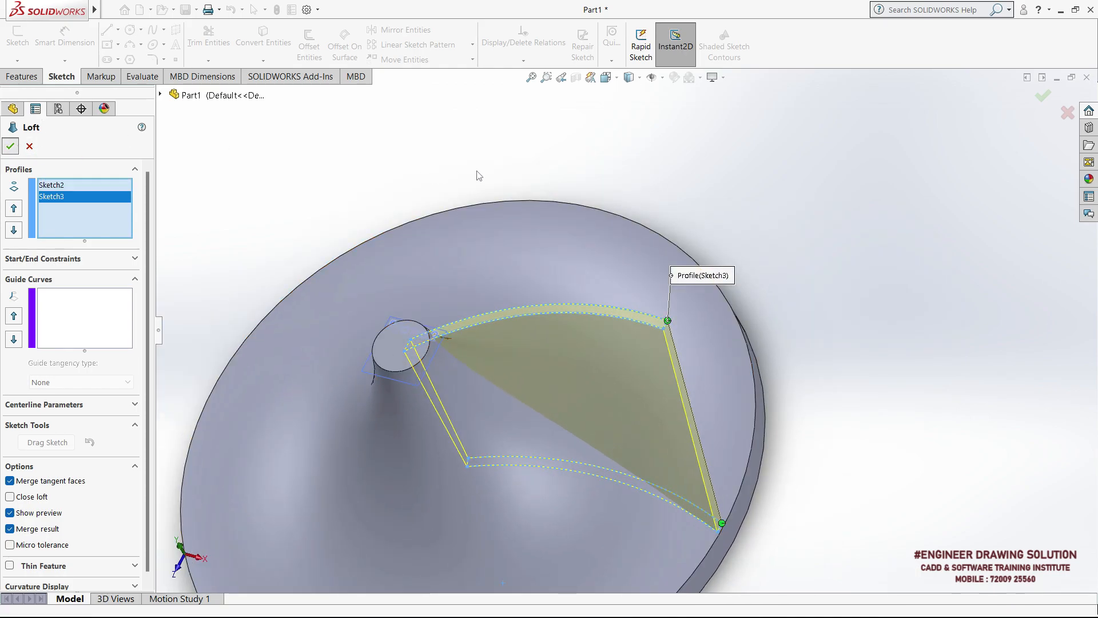
Set up a circular pattern with the lofted blade as the feature to repeat, instead of patterning bodies.
scroll(532, 226, up, 3)
middle_drag(606, 175, 669, 228)
scroll(674, 320, down, 1)
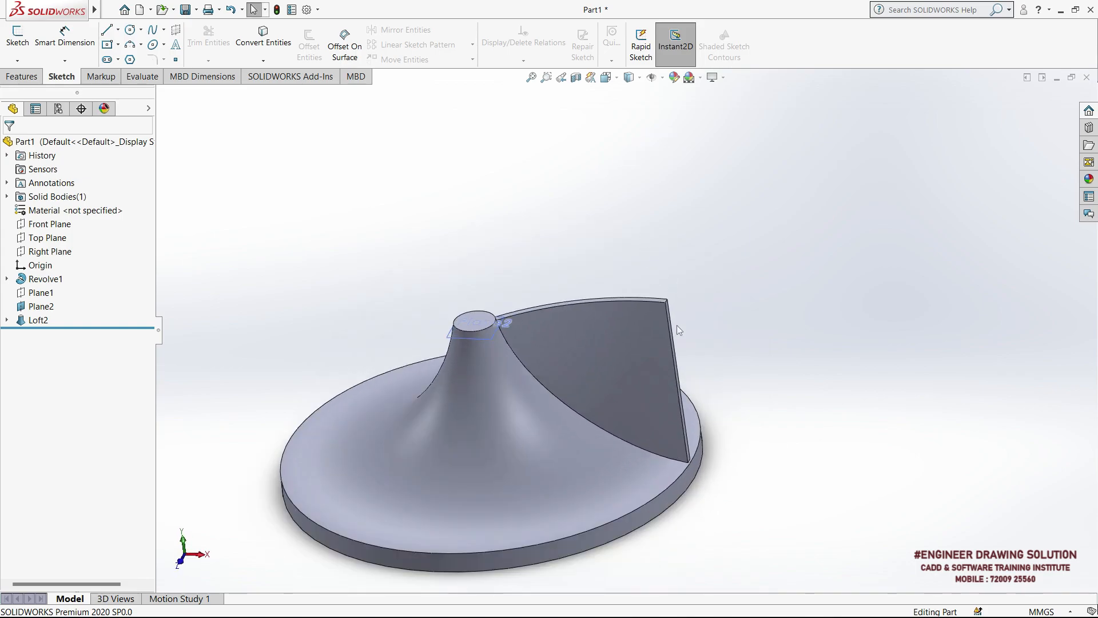
middle_drag(674, 320, 660, 211)
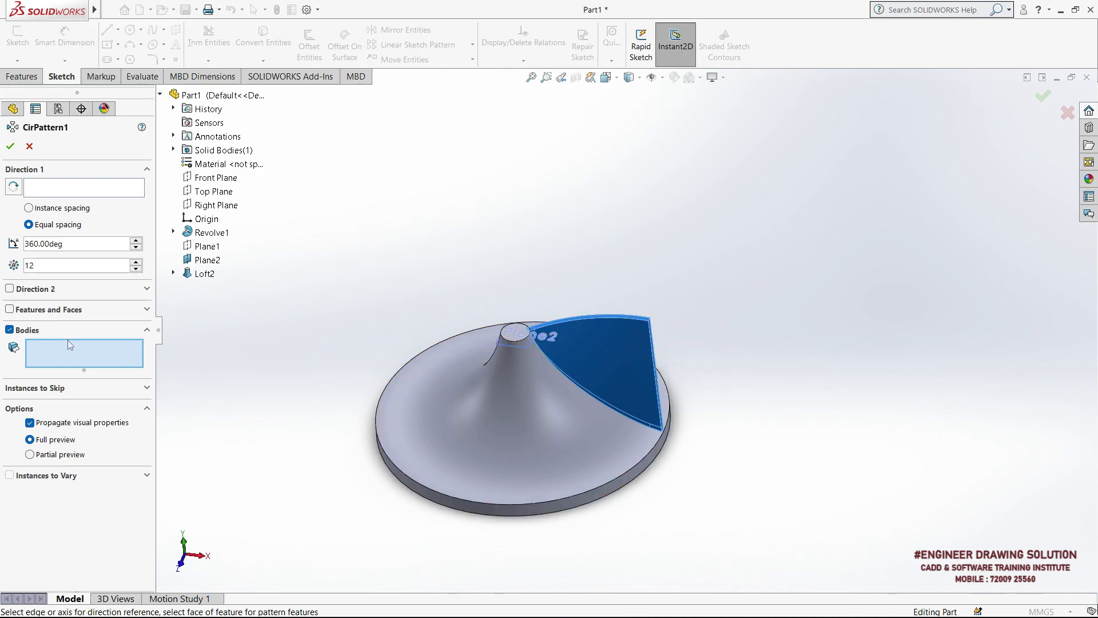
click(19, 331)
click(9, 309)
click(603, 352)
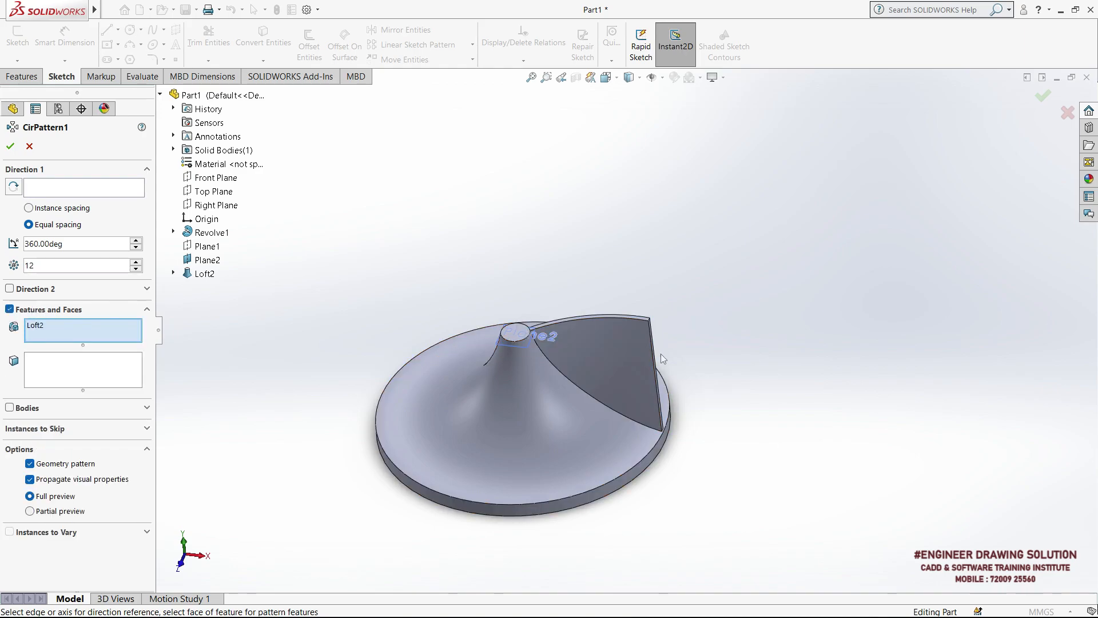
click(605, 352)
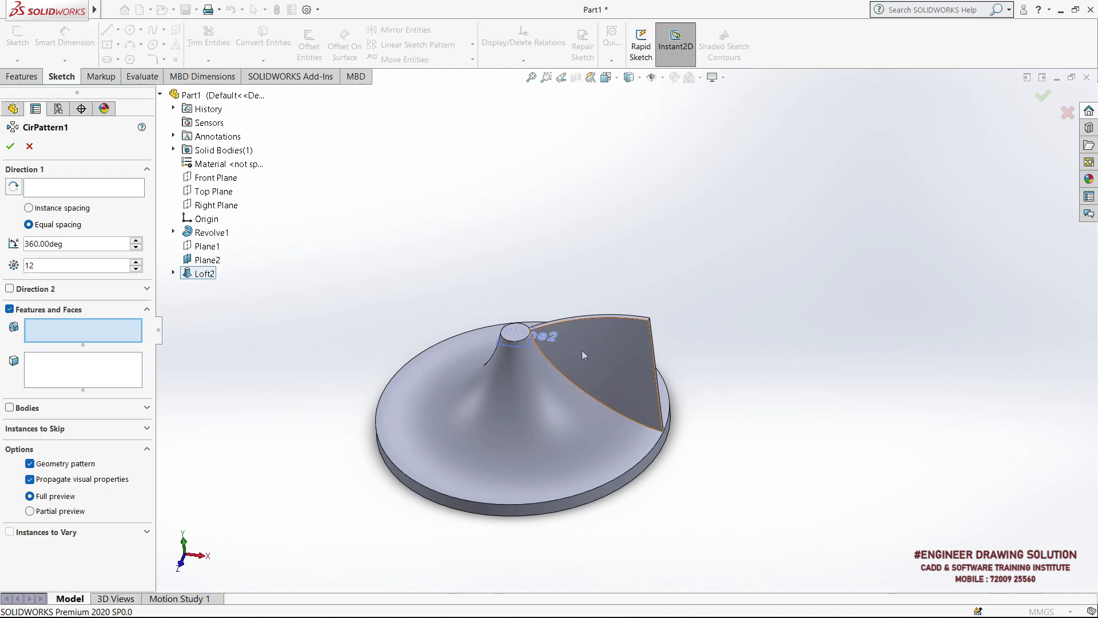
click(610, 345)
Pattern the blade around the disc's circular rim edge with 12 equally spaced instances over 360 degrees.
click(89, 187)
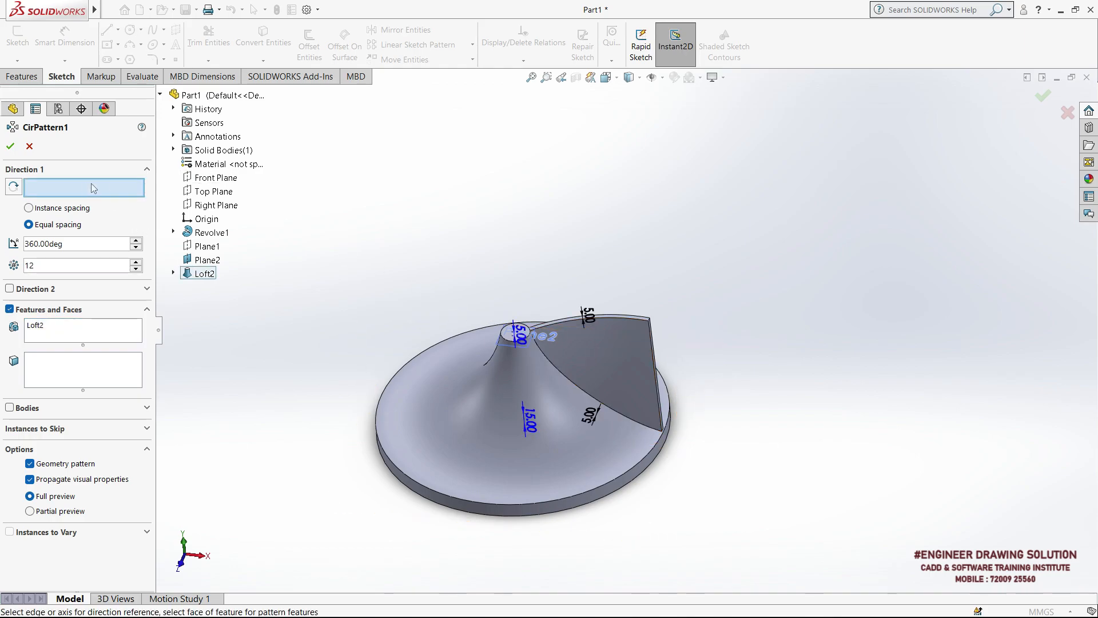
click(535, 507)
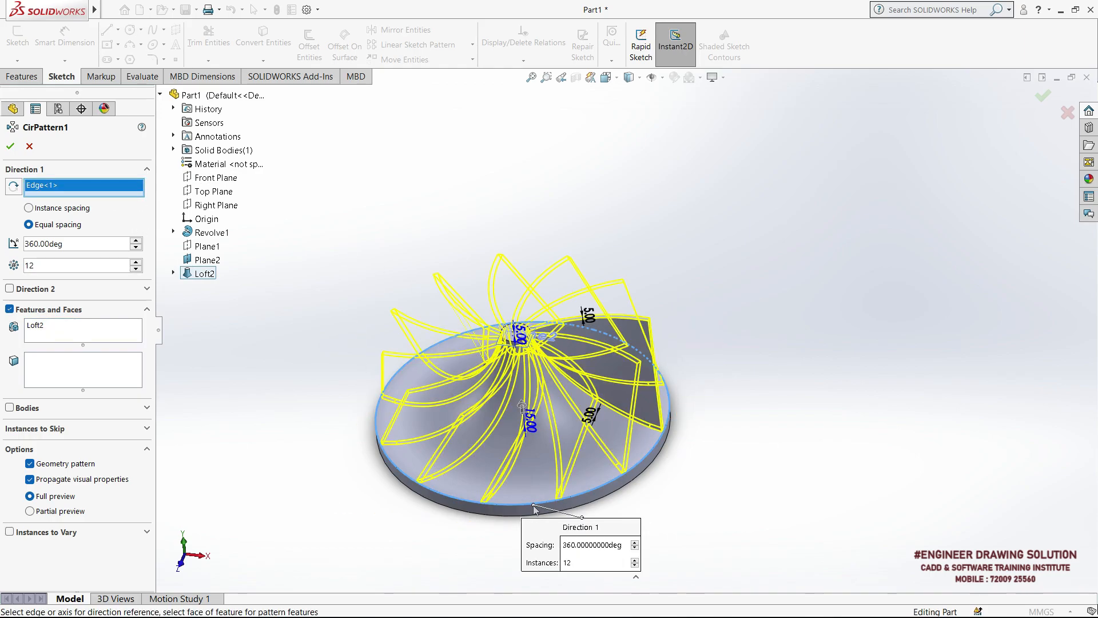
middle_drag(673, 309, 691, 398)
scroll(580, 380, down, 4)
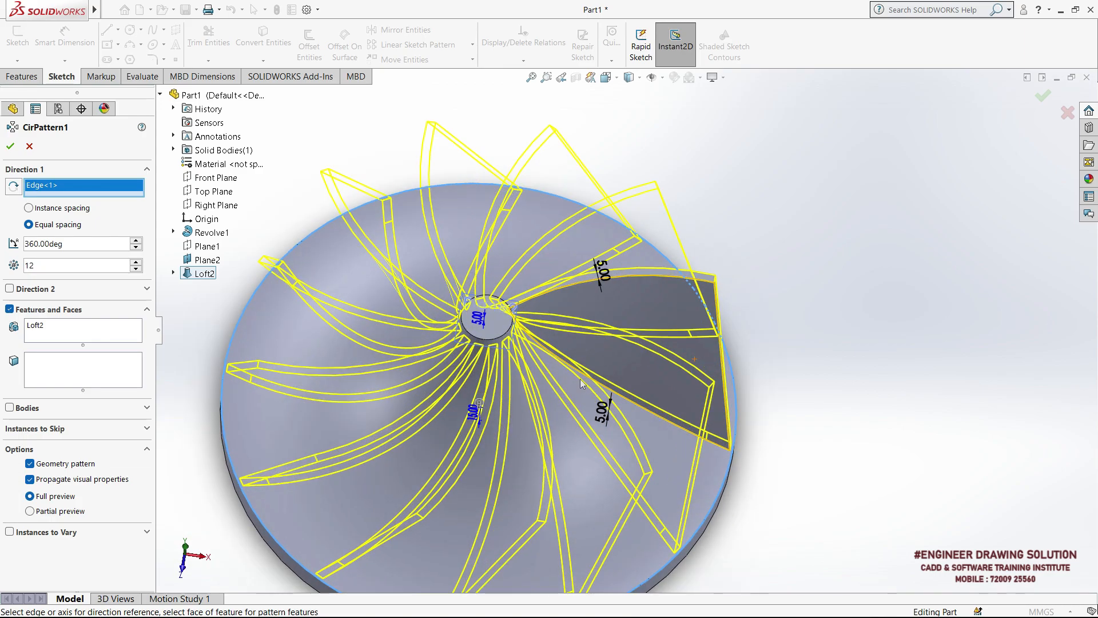
click(10, 147)
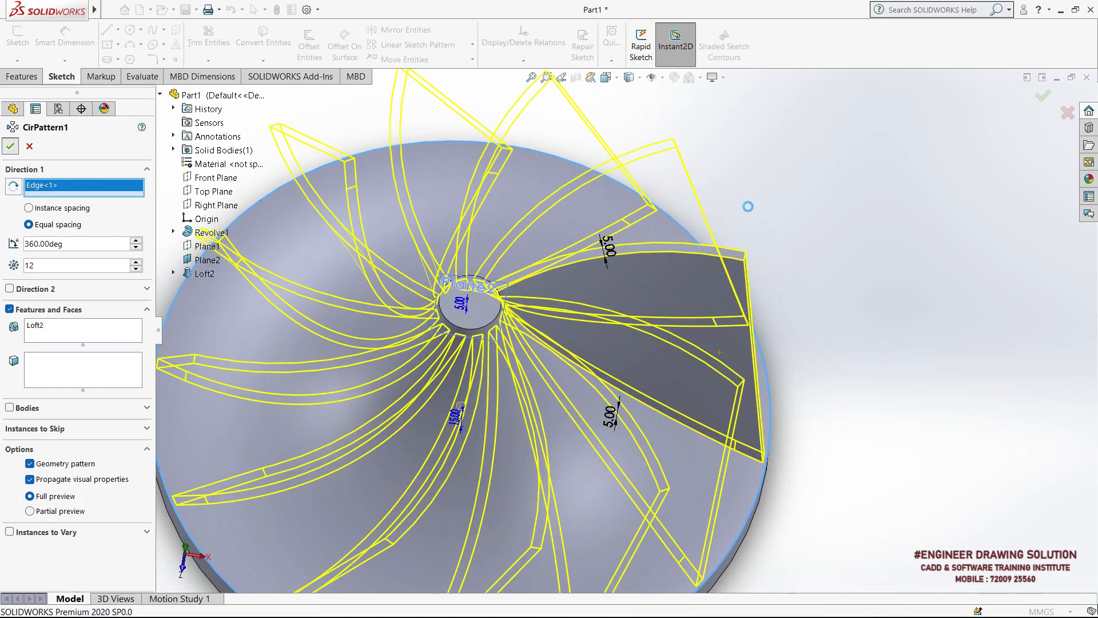
Start a sketch on the hub neck's top face and view it squarely from above.
scroll(792, 263, up, 3)
middle_drag(792, 263, 617, 332)
scroll(616, 331, down, 5)
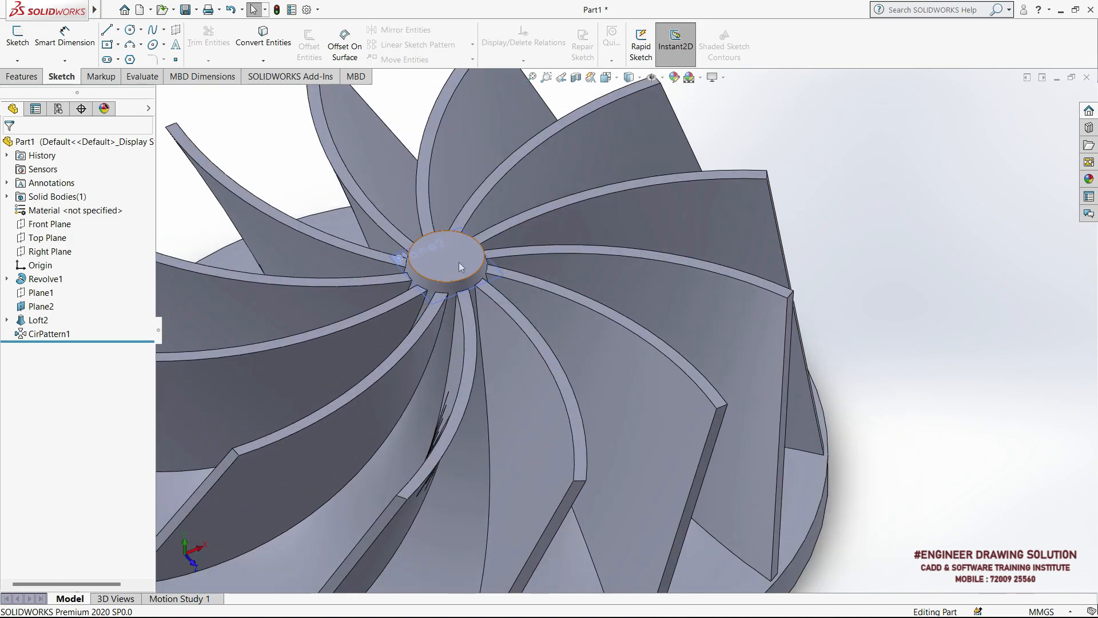
click(458, 261)
click(510, 228)
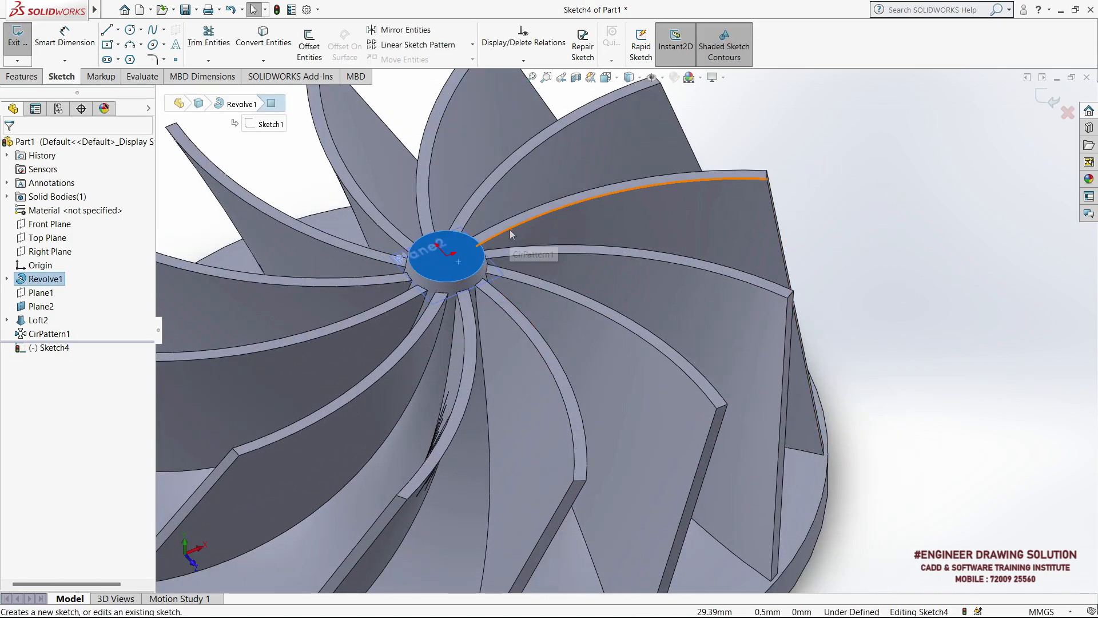
click(615, 78)
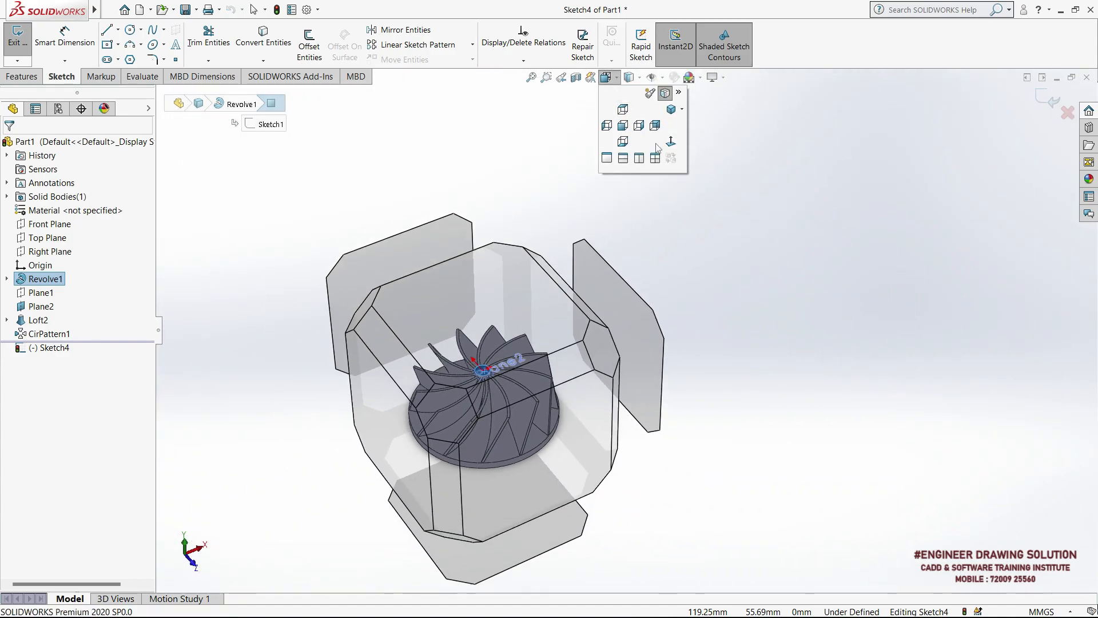
click(675, 141)
scroll(649, 329, down, 5)
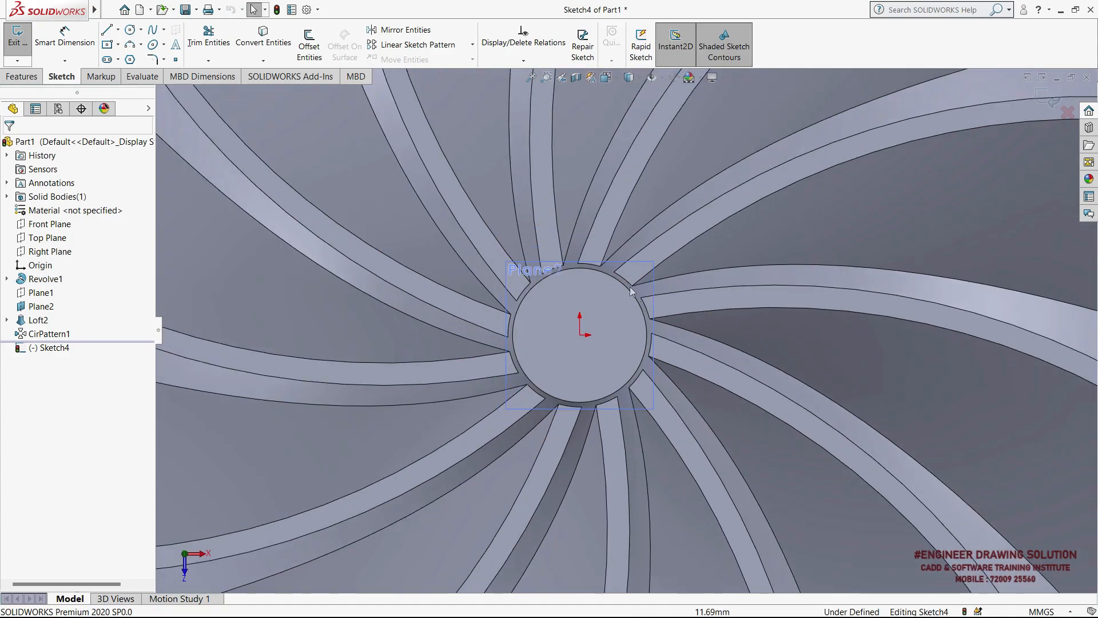
Draw a circle centred on the origin, slightly smaller than the hub neck's top rim, and finish the sketch.
click(627, 264)
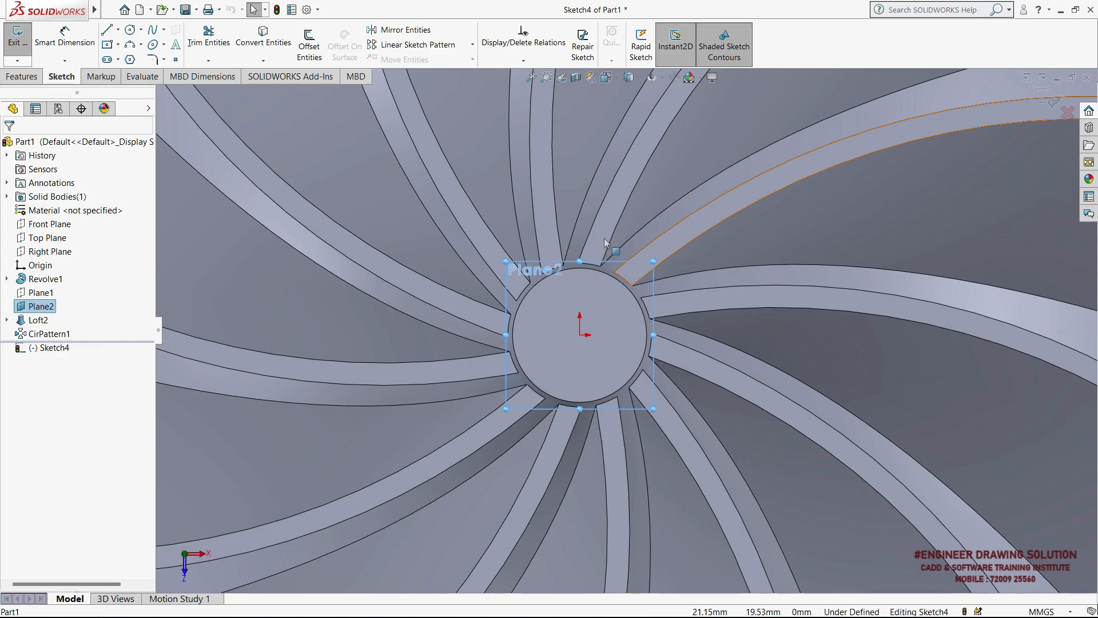
click(131, 30)
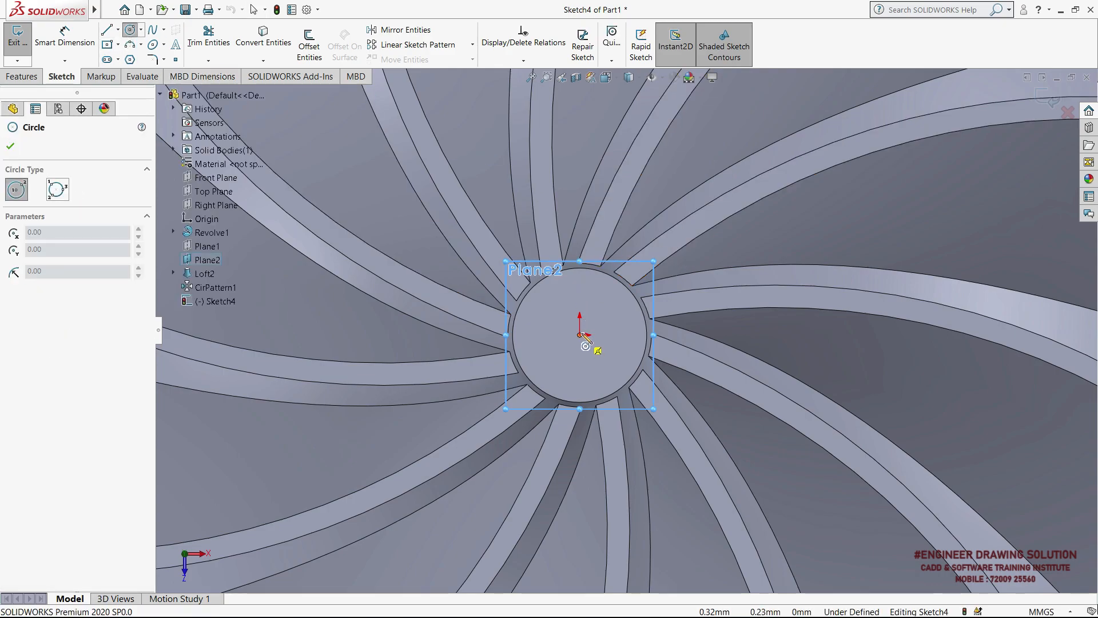
click(580, 335)
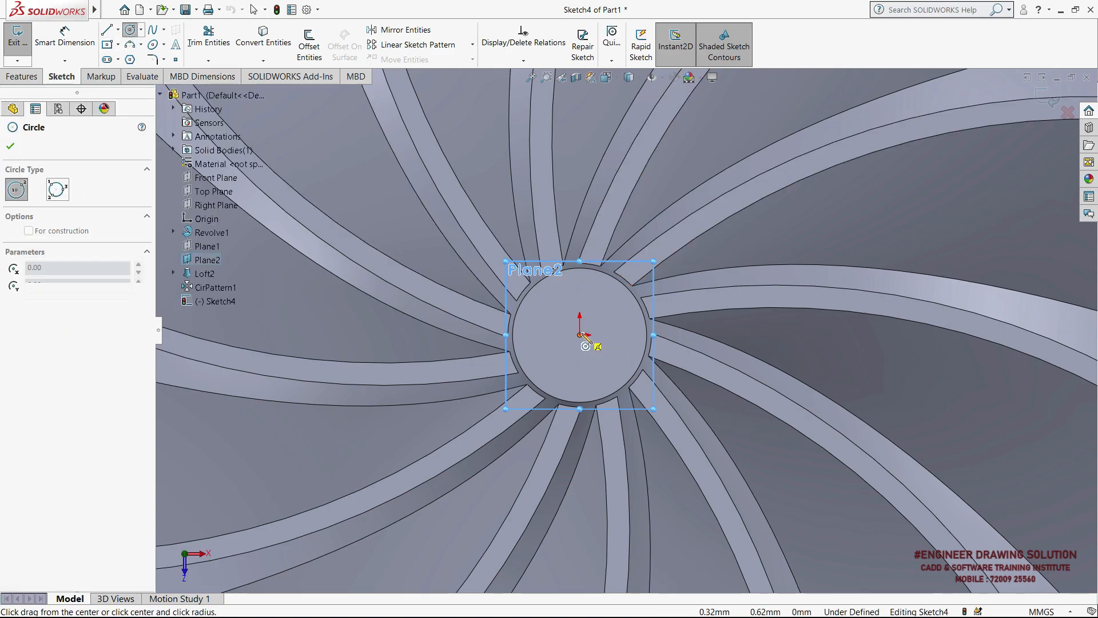
click(587, 283)
click(16, 50)
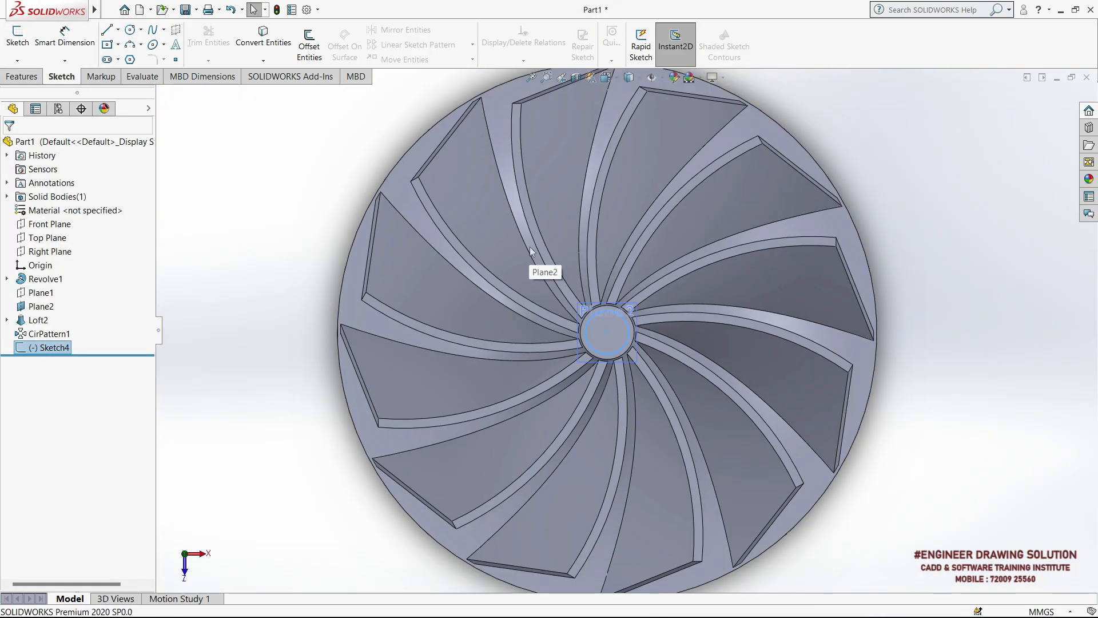
Cut-extrude the circle blind 220 mm downward through the hub and the base disc.
middle_drag(530, 246, 606, 126)
mouse_move(105, 12)
click(183, 10)
mouse_move(195, 42)
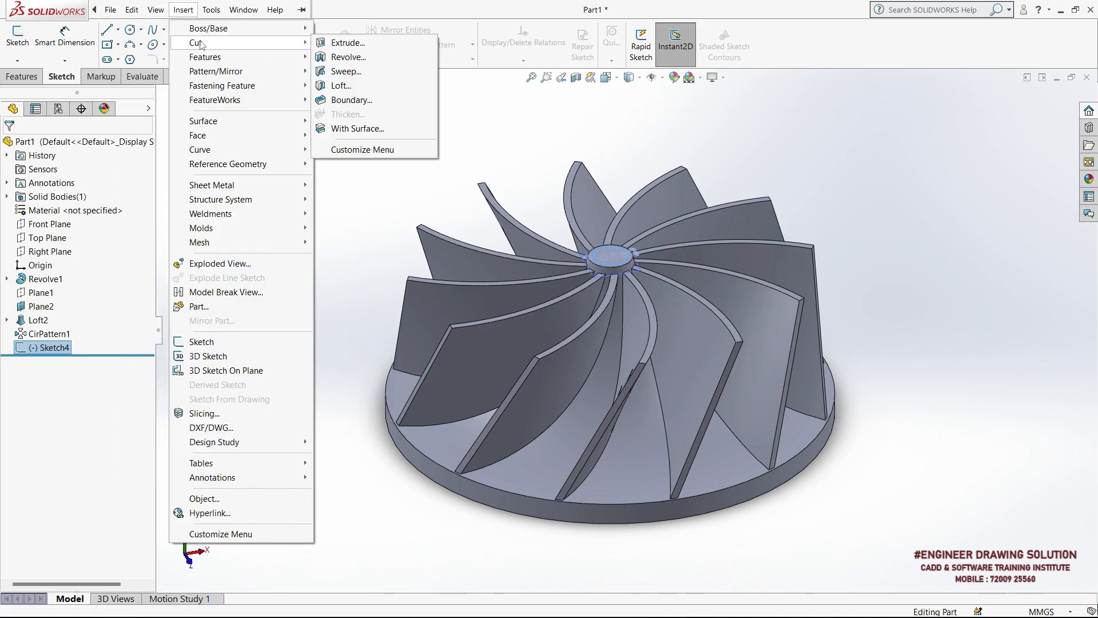
click(327, 48)
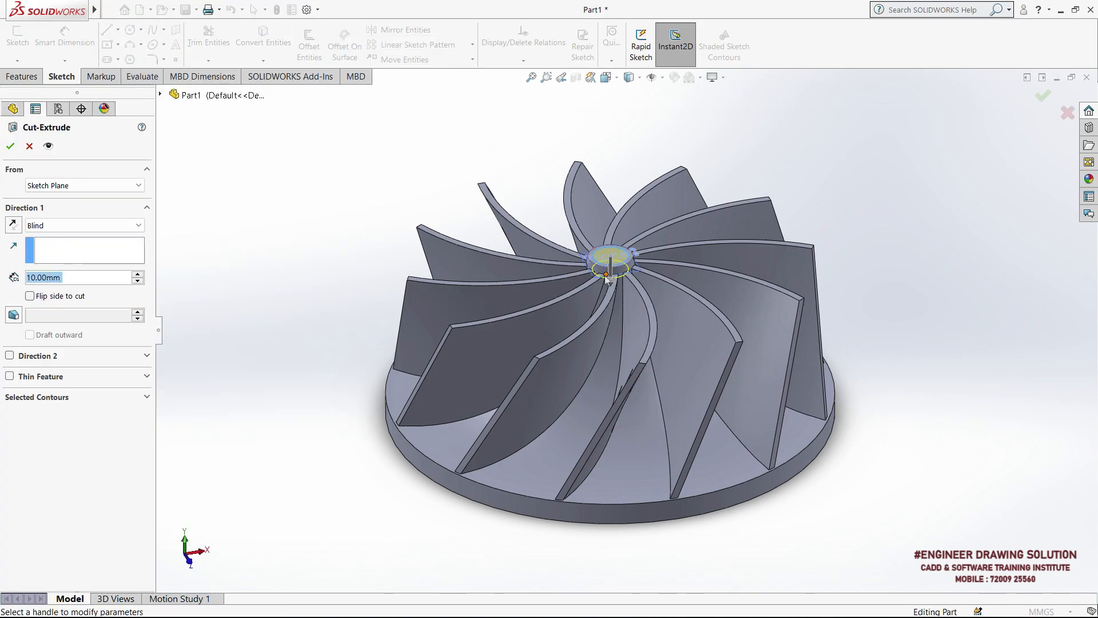
drag(611, 284, 631, 544)
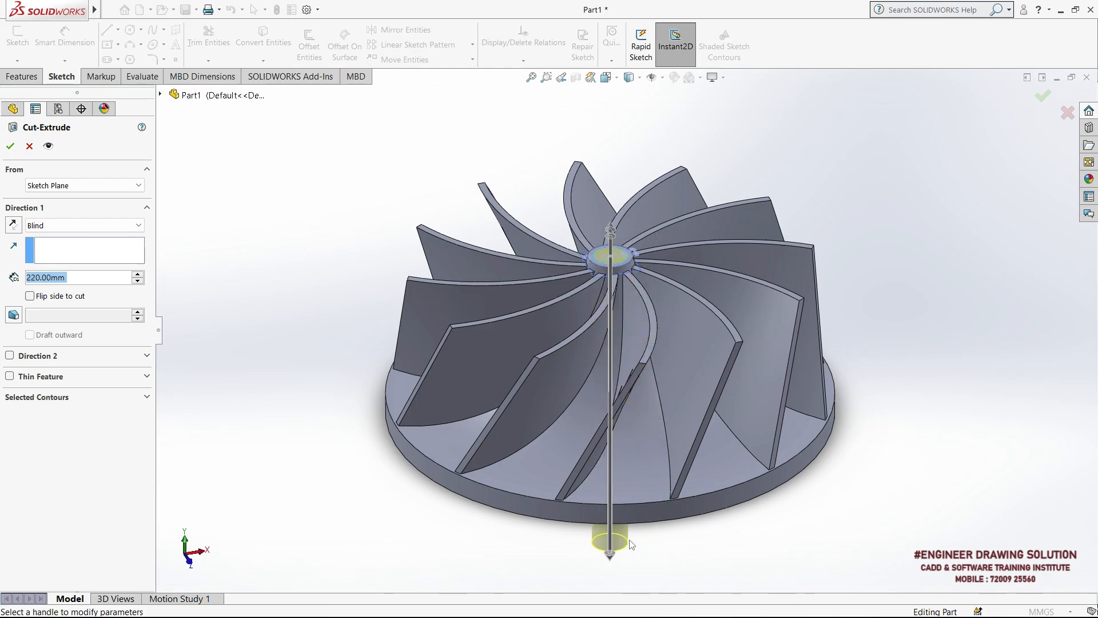
click(10, 146)
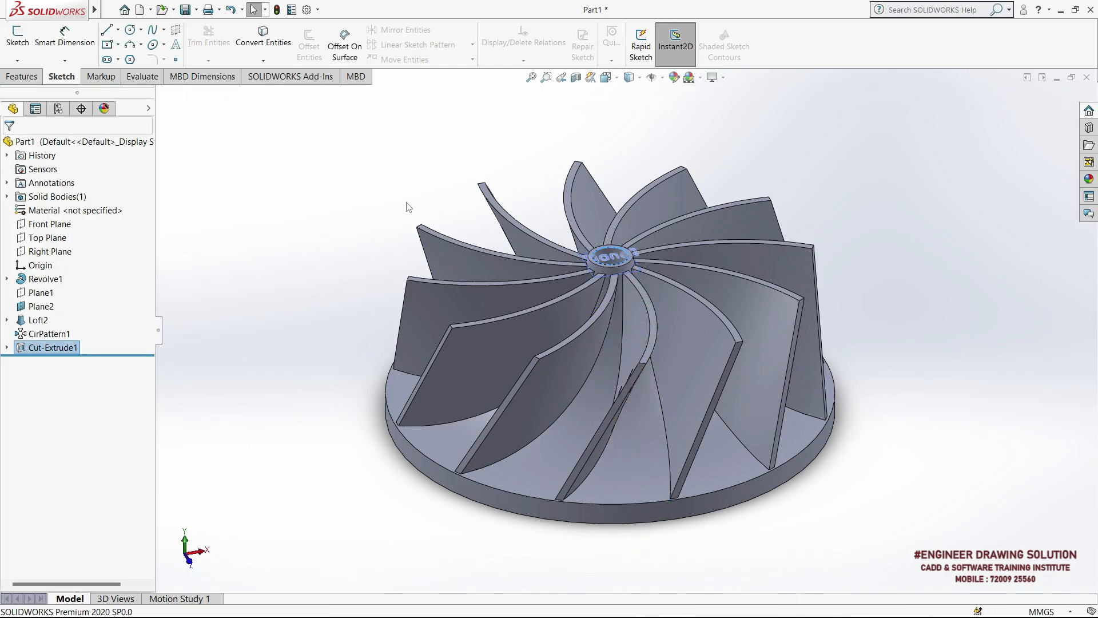
Hide Plane2, the reference plane around the top of the hub neck.
middle_drag(461, 253, 458, 236)
scroll(616, 295, down, 3)
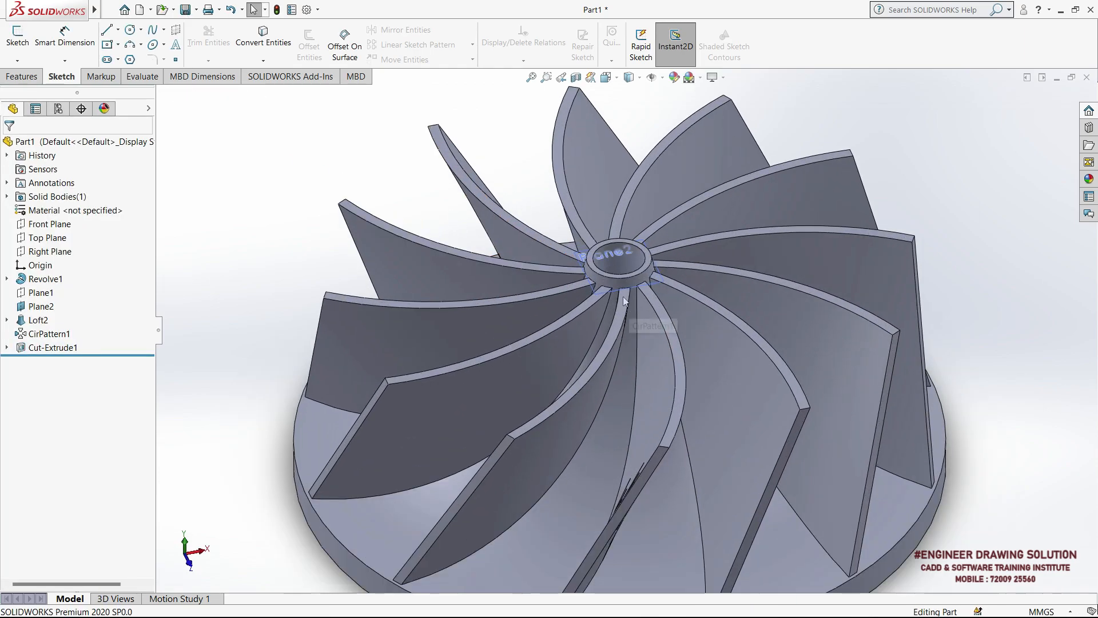
click(619, 293)
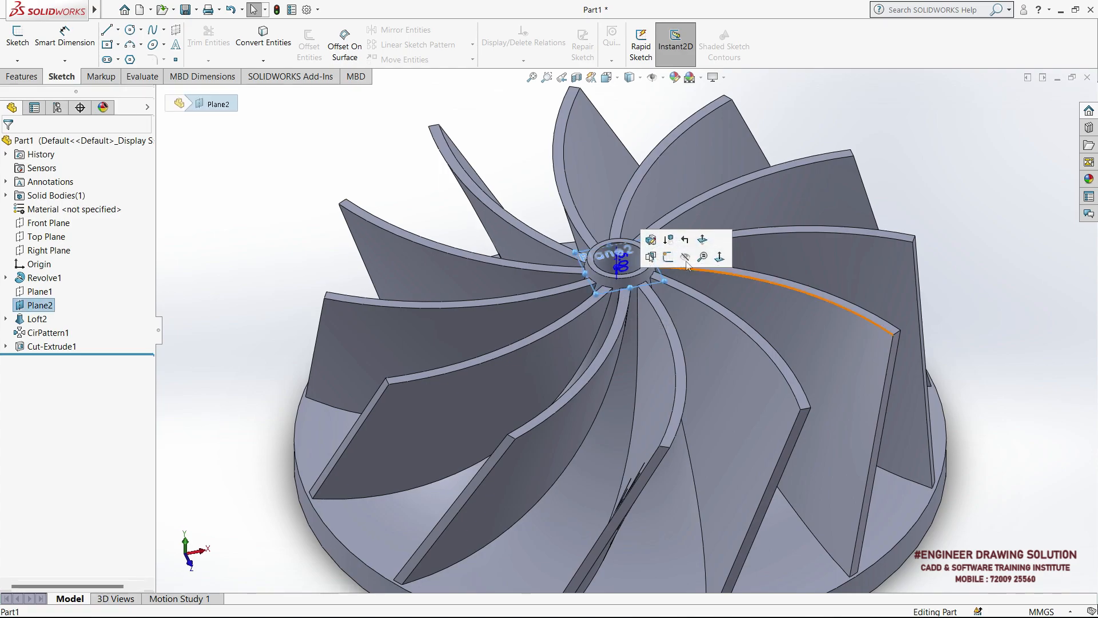
click(685, 256)
click(983, 269)
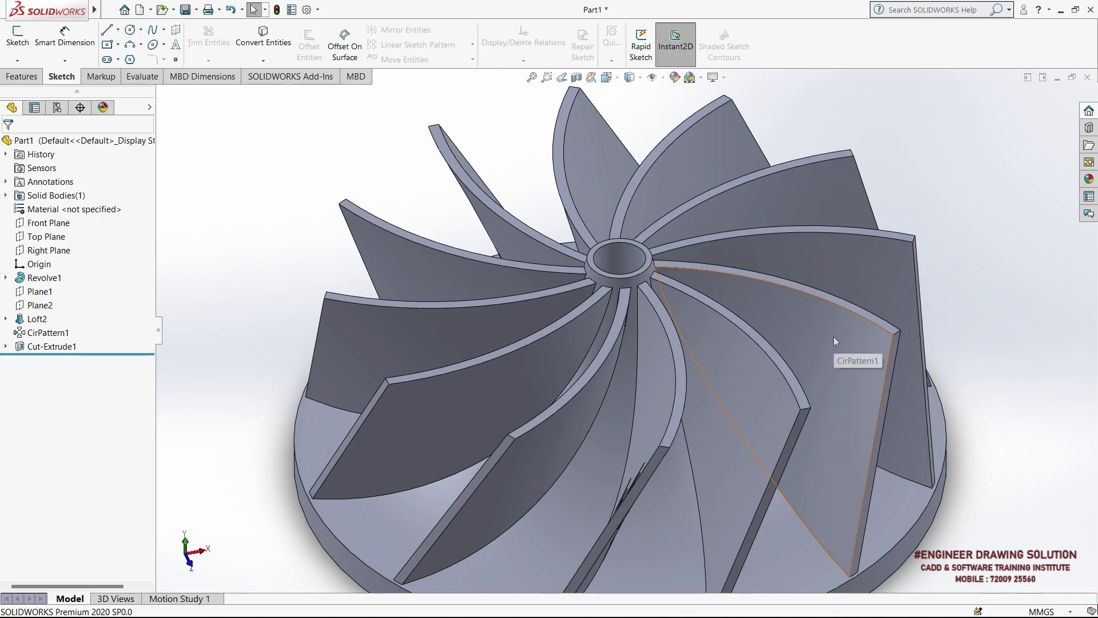
Start a sketch on the Front Plane and set the view orientation to Front.
scroll(832, 337, down, 1)
scroll(627, 293, up, 1)
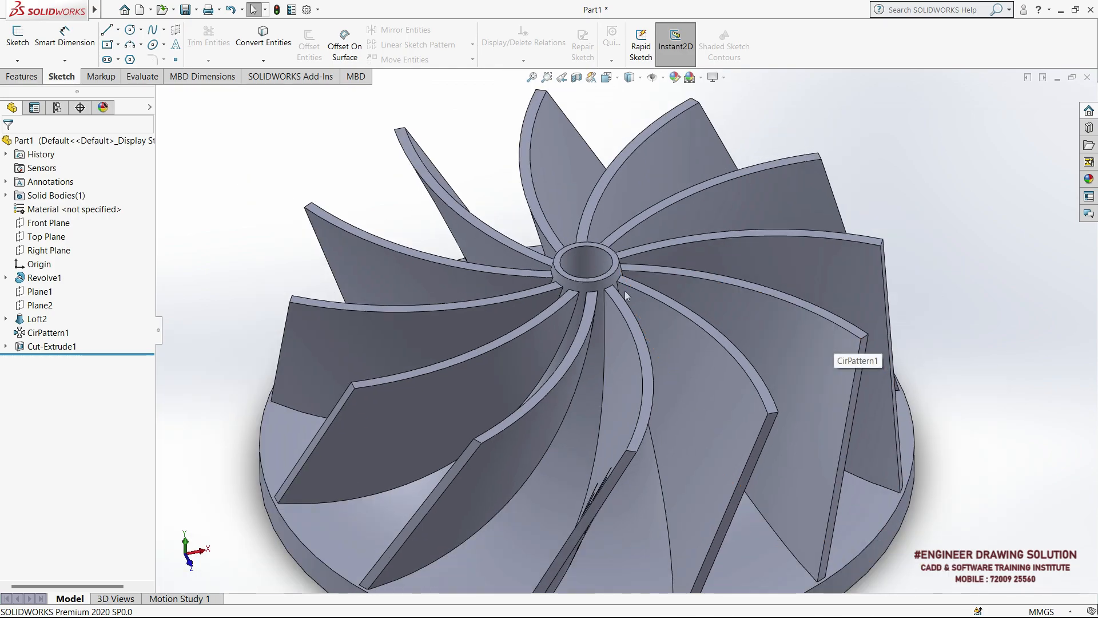
scroll(624, 290, up, 1)
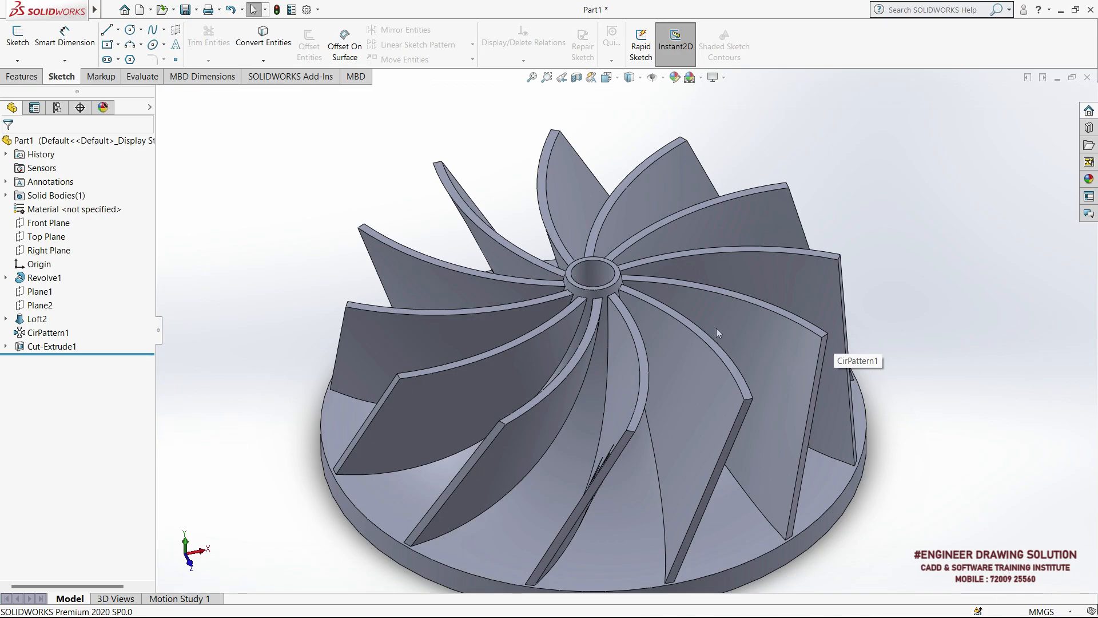
scroll(682, 314, down, 1)
scroll(681, 313, up, 1)
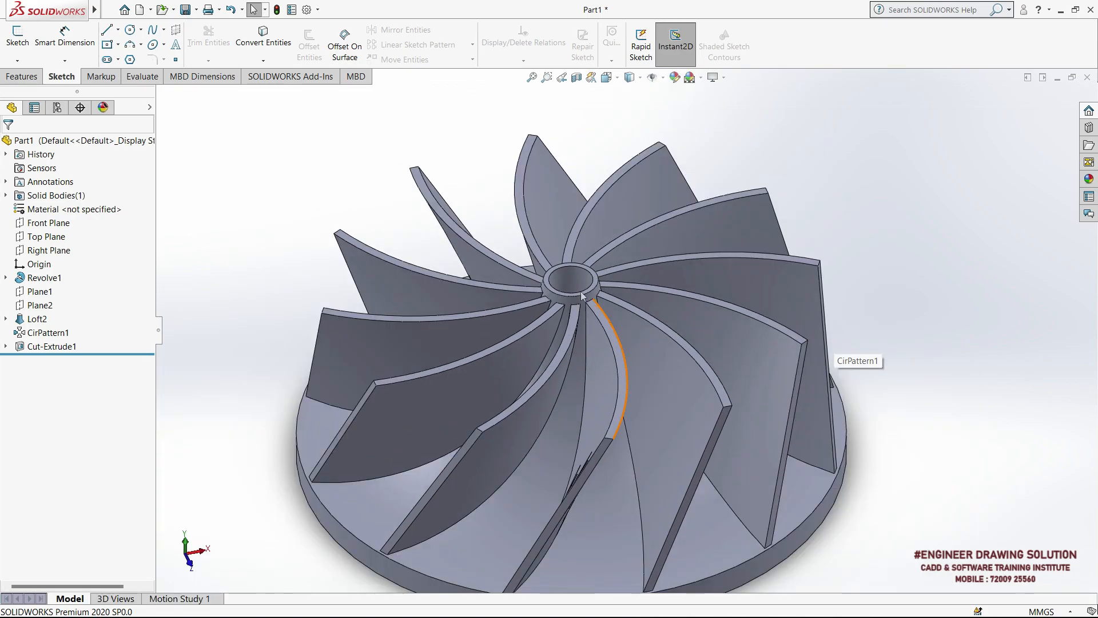
click(48, 222)
click(55, 209)
click(608, 78)
click(678, 147)
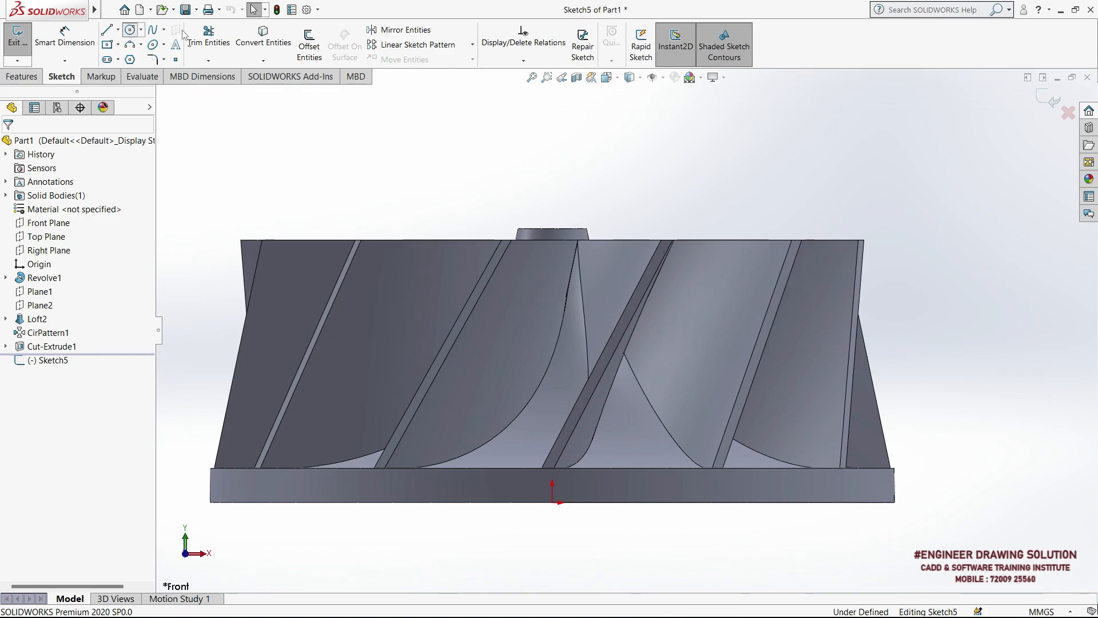
Draw a circle of about 75 mm radius centred on the upper outer corner of the blades.
click(862, 240)
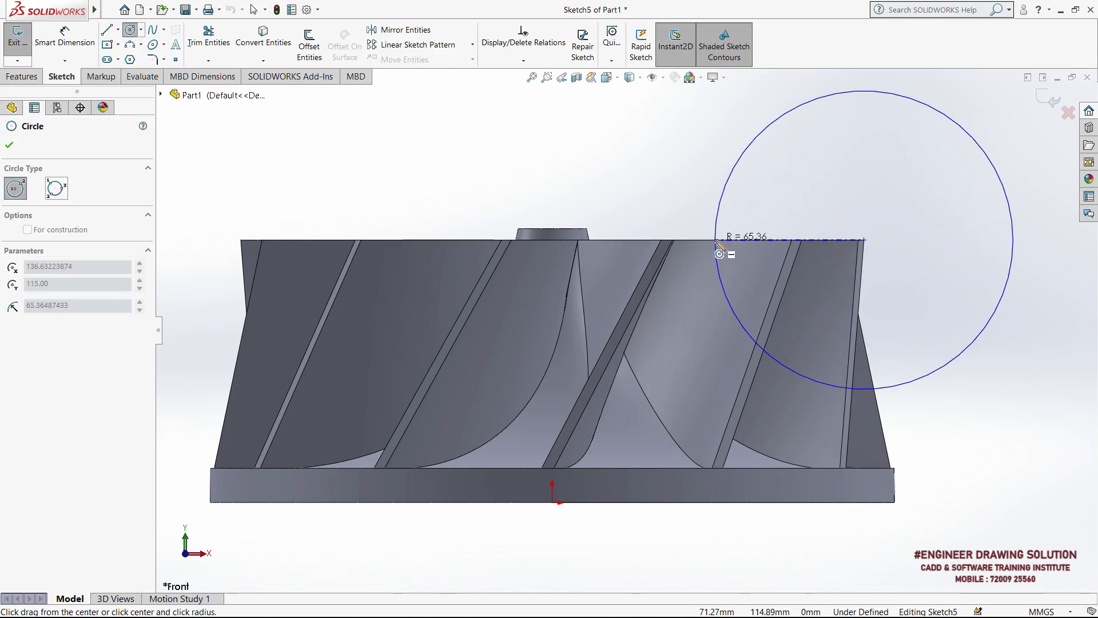
click(694, 241)
right_click(603, 186)
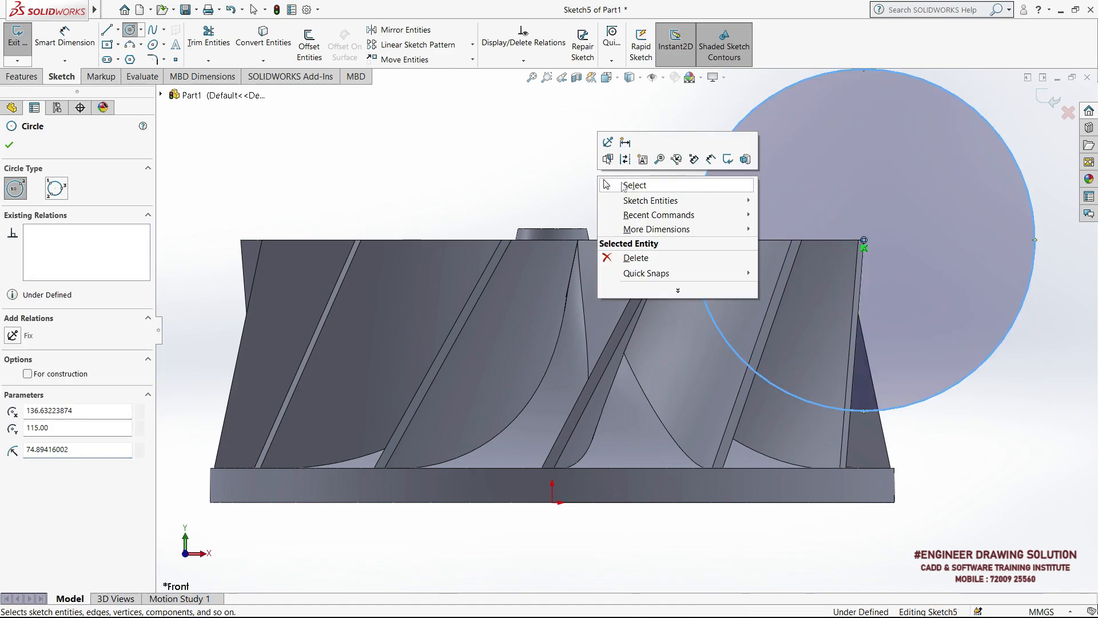
click(618, 184)
Draw a vertical centerline through the origin from above the neck to below the disc, and finish the sketch.
click(110, 9)
click(155, 147)
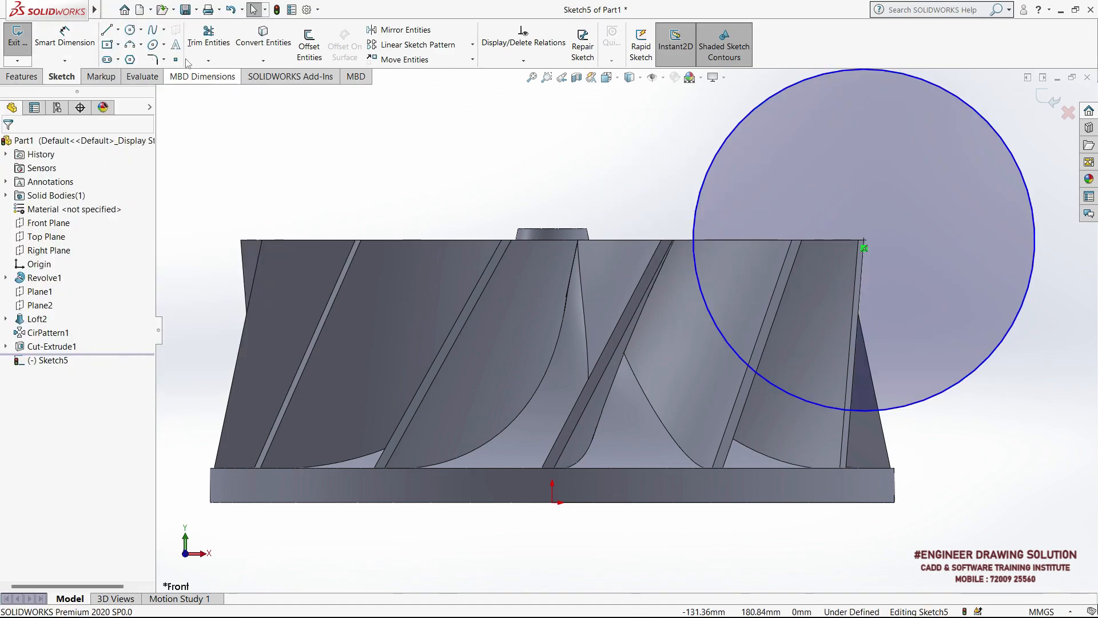
click(119, 29)
click(132, 45)
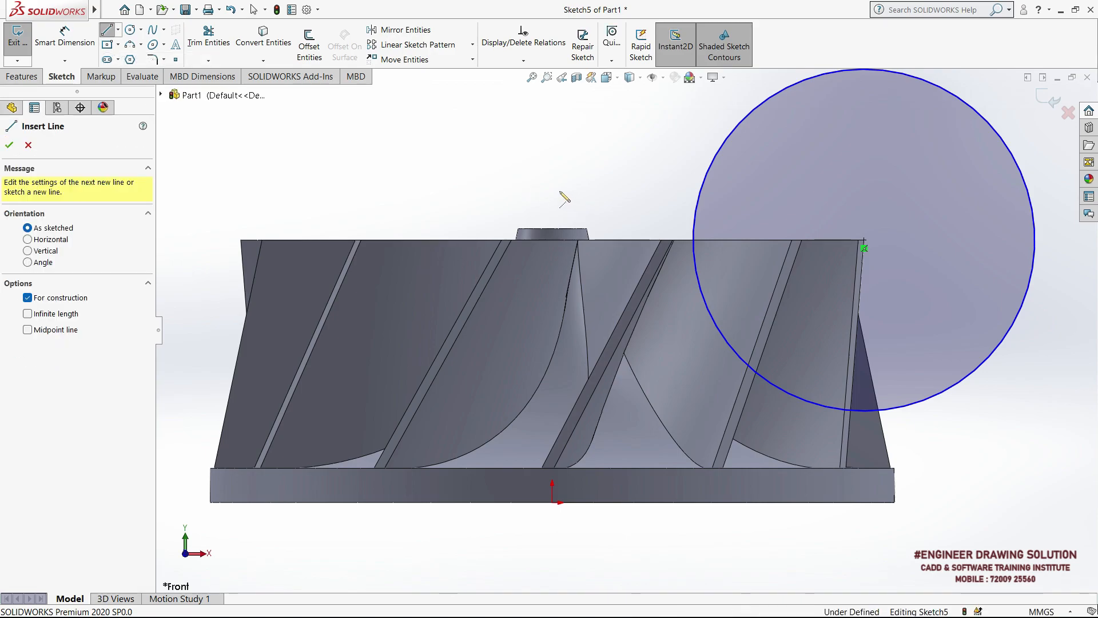
click(553, 191)
click(553, 522)
right_click(462, 179)
click(492, 192)
click(18, 38)
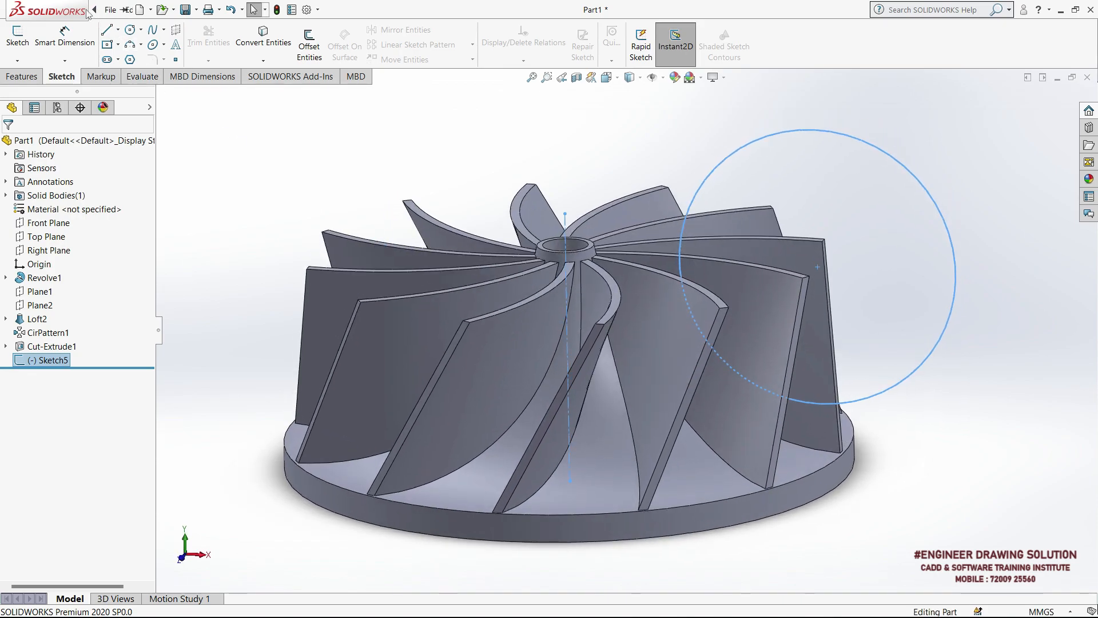
Revolve-cut the circle 360 degrees around the vertical centerline to trim the blades' outer profile.
click(183, 9)
mouse_move(195, 30)
click(331, 58)
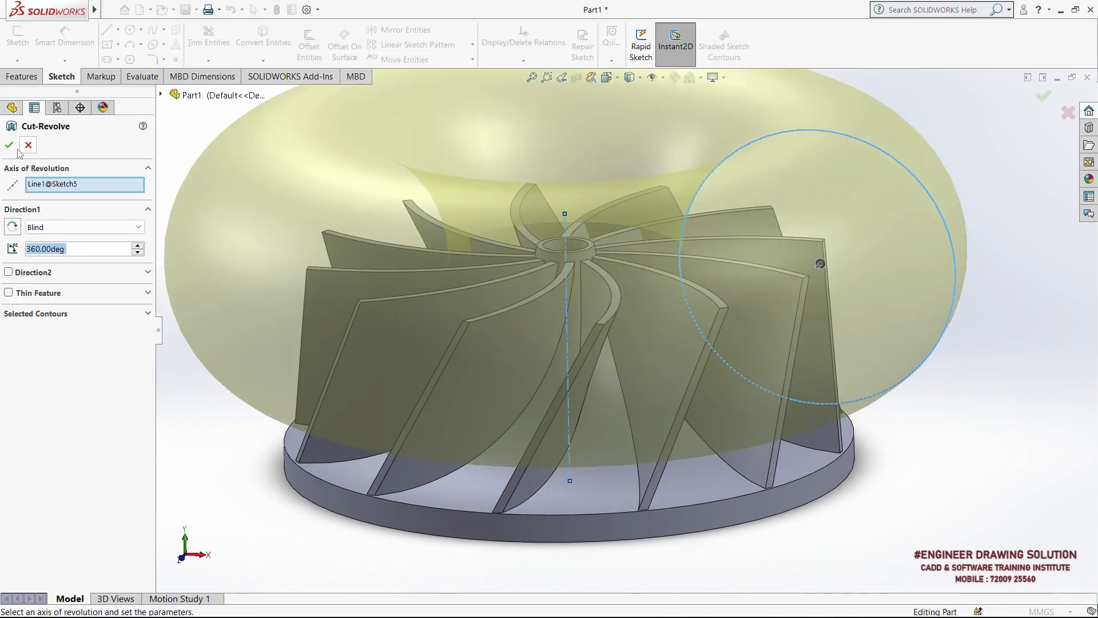
click(10, 145)
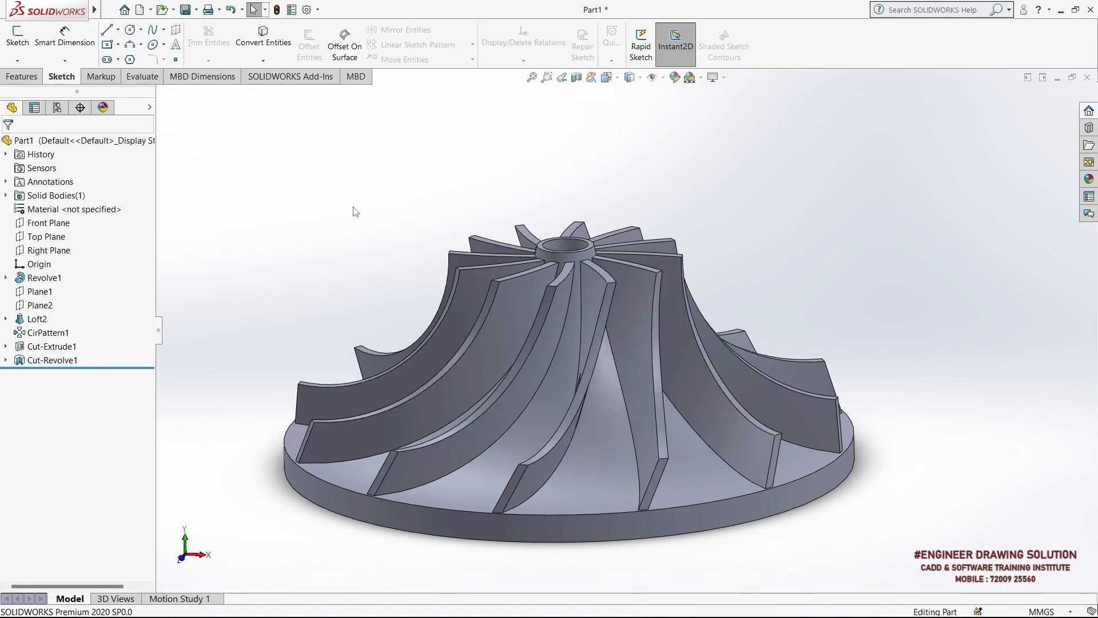
Change the whole part's appearance colour to light green, RGB 171, 255, 173.
middle_drag(355, 211, 493, 260)
scroll(442, 317, up, 3)
scroll(663, 337, down, 2)
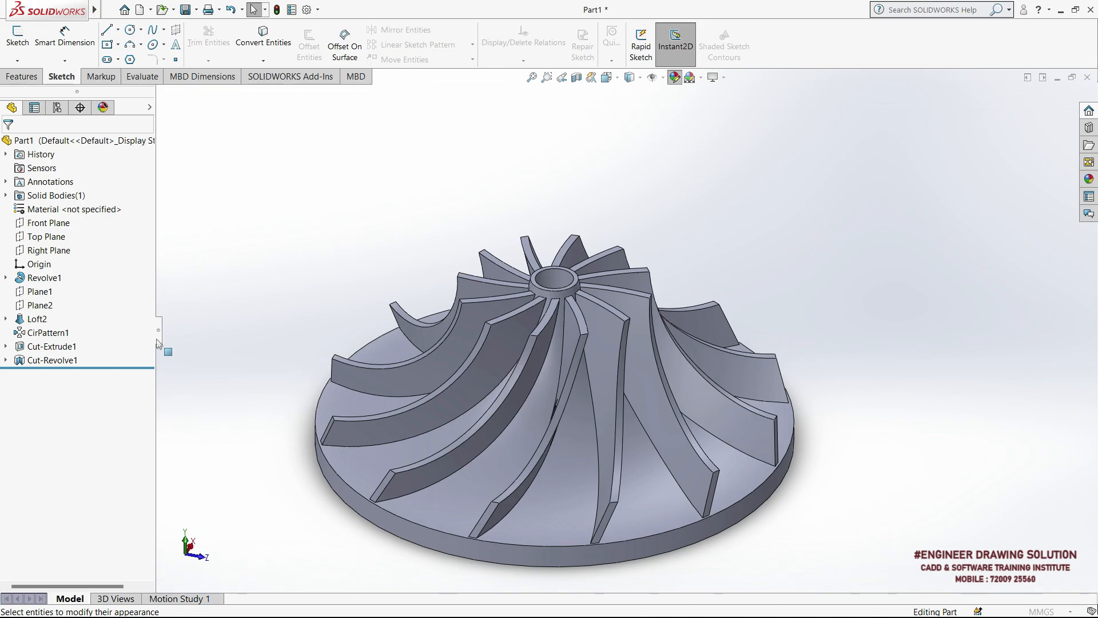
click(61, 493)
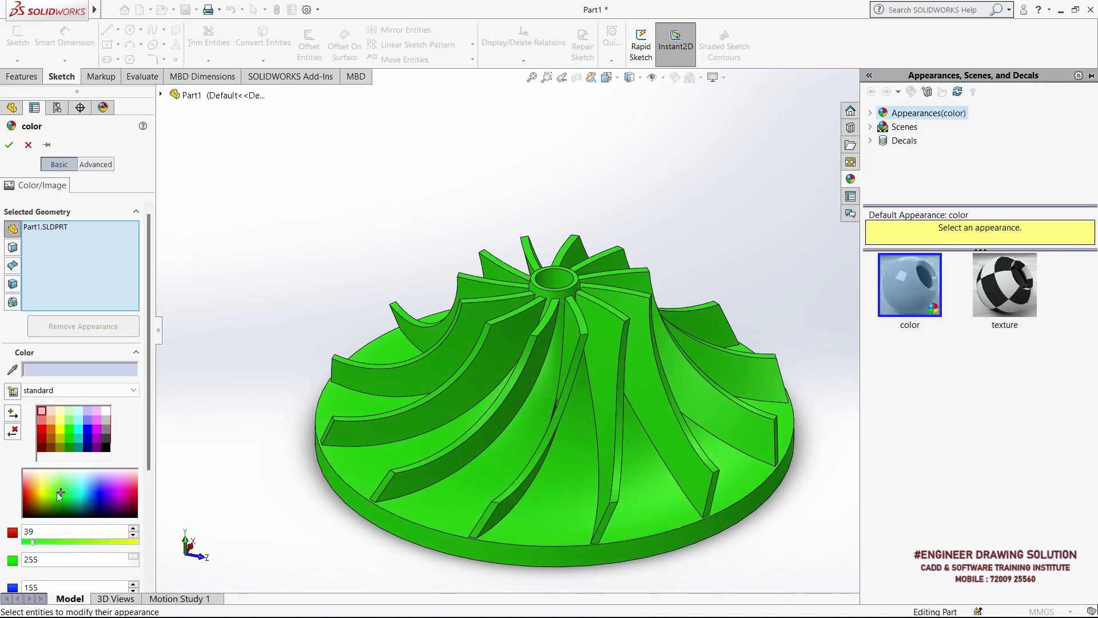
click(49, 486)
click(61, 478)
click(9, 144)
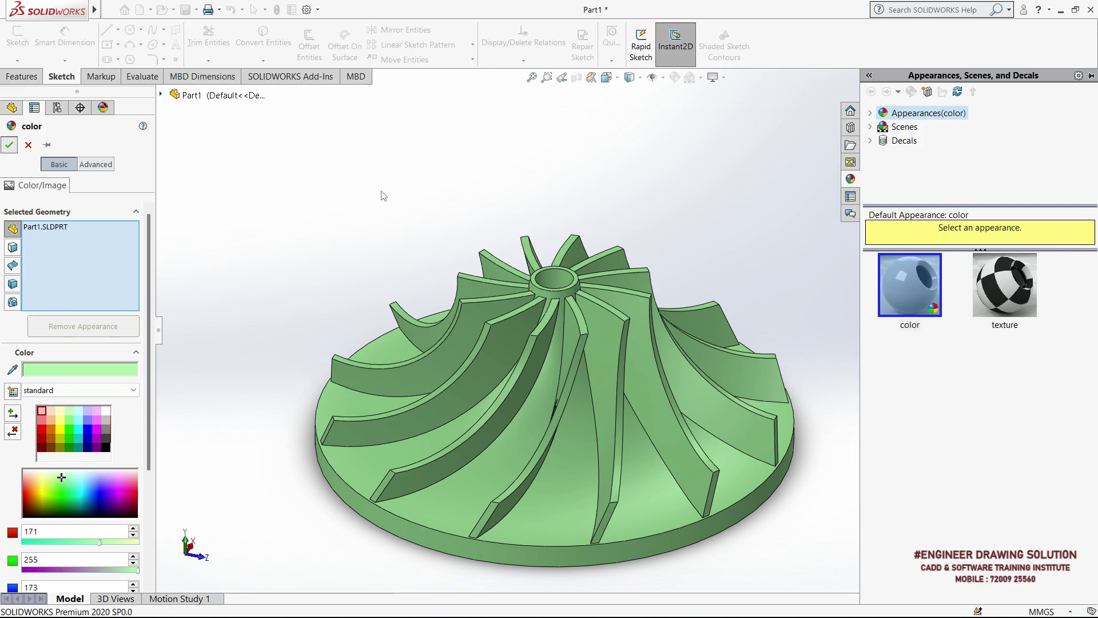
Apply the Plain White scene behind the impeller and open the display style choices.
click(701, 78)
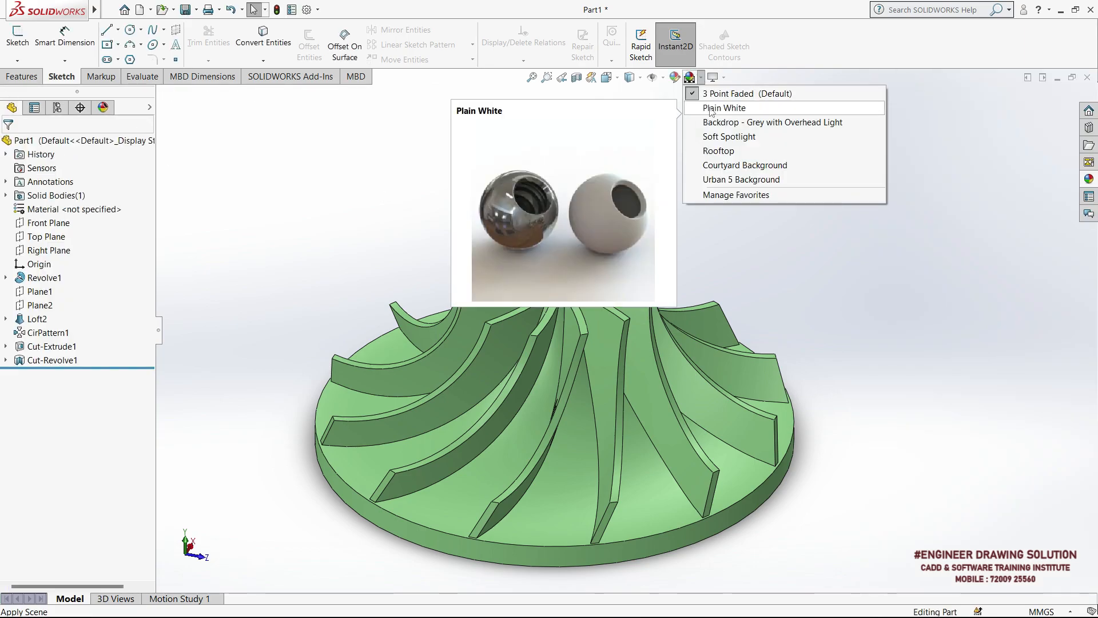
click(712, 108)
click(641, 79)
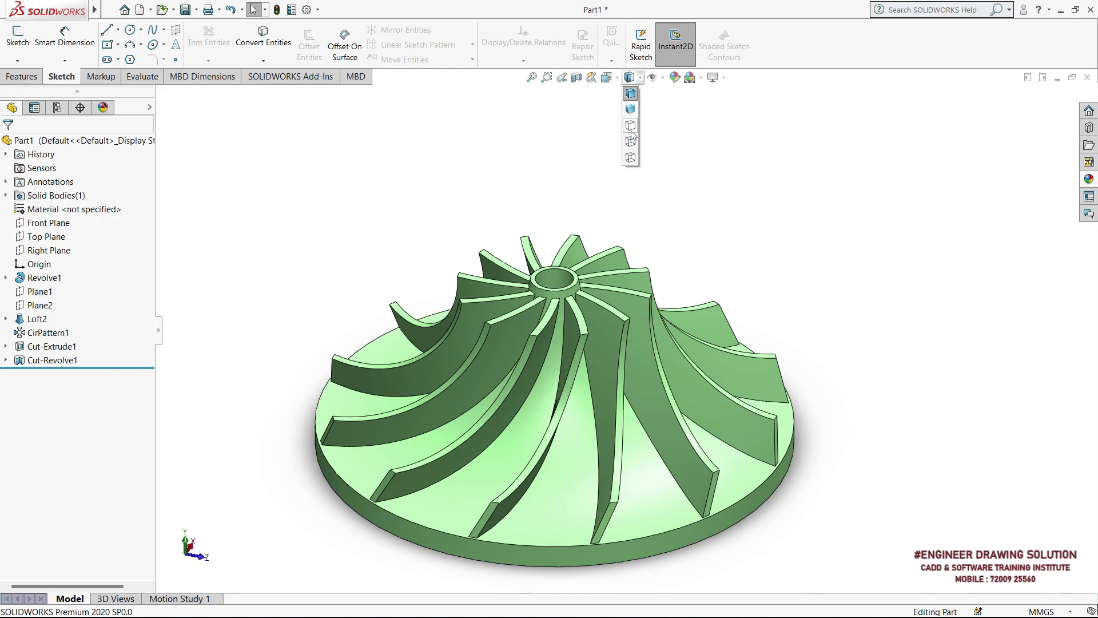
middle_drag(694, 241, 502, 456)
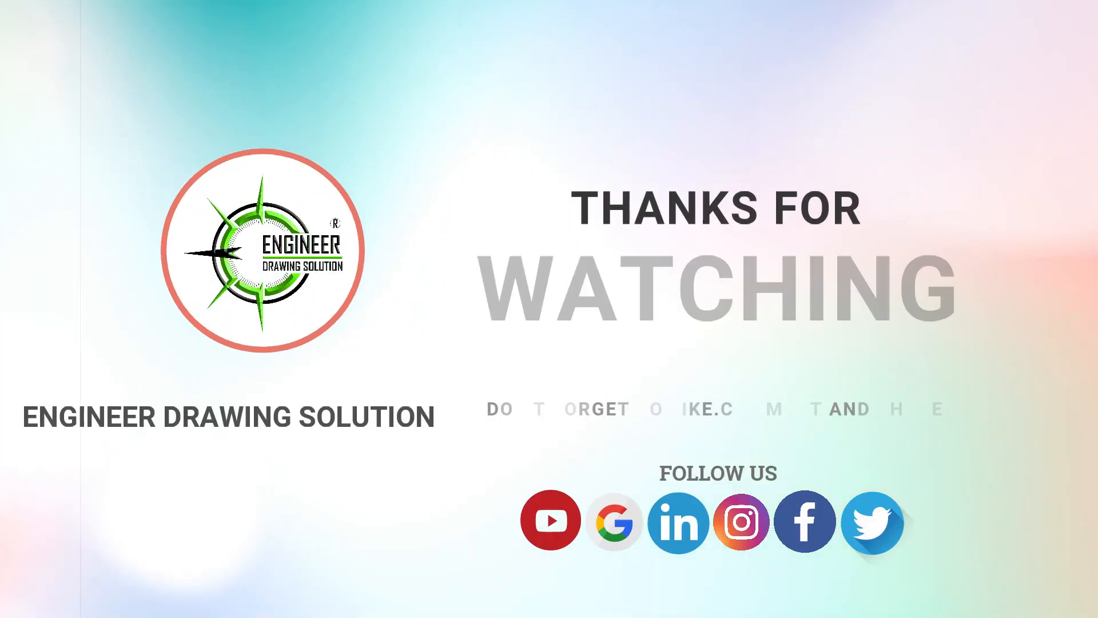